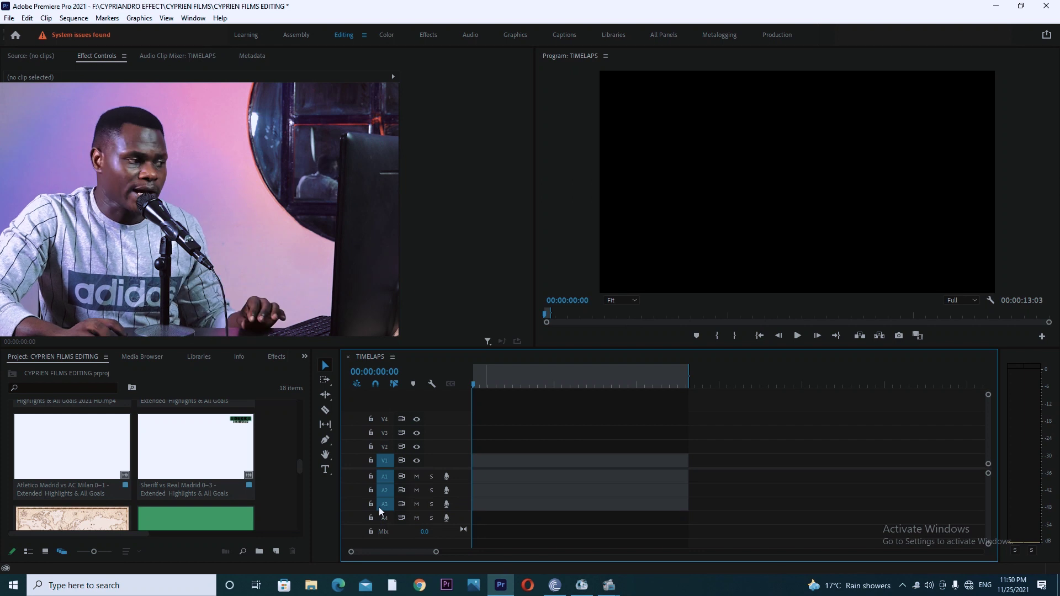
Place MAP.jpg at the start of video track V1 and set the clip to the frame size
{"action": "scroll", "coordinate": [111, 462], "scroll_direction": "down", "scroll_amount": 2}
{"action": "left_click_drag", "start_coordinate": [84, 465], "coordinate": [497, 456]}
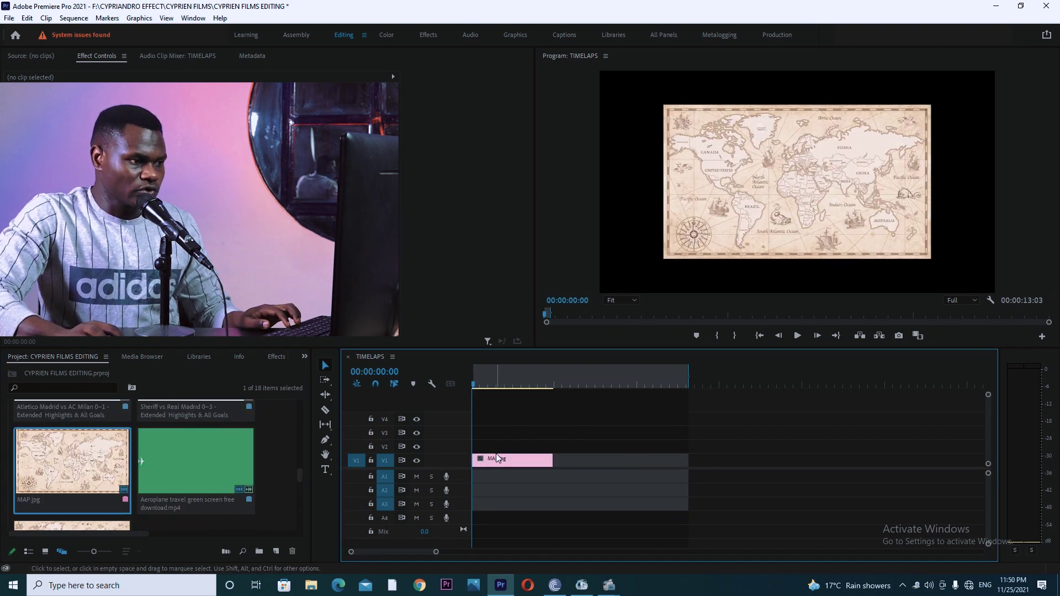
{"action": "left_click", "coordinate": [494, 459]}
{"action": "right_click", "coordinate": [496, 462]}
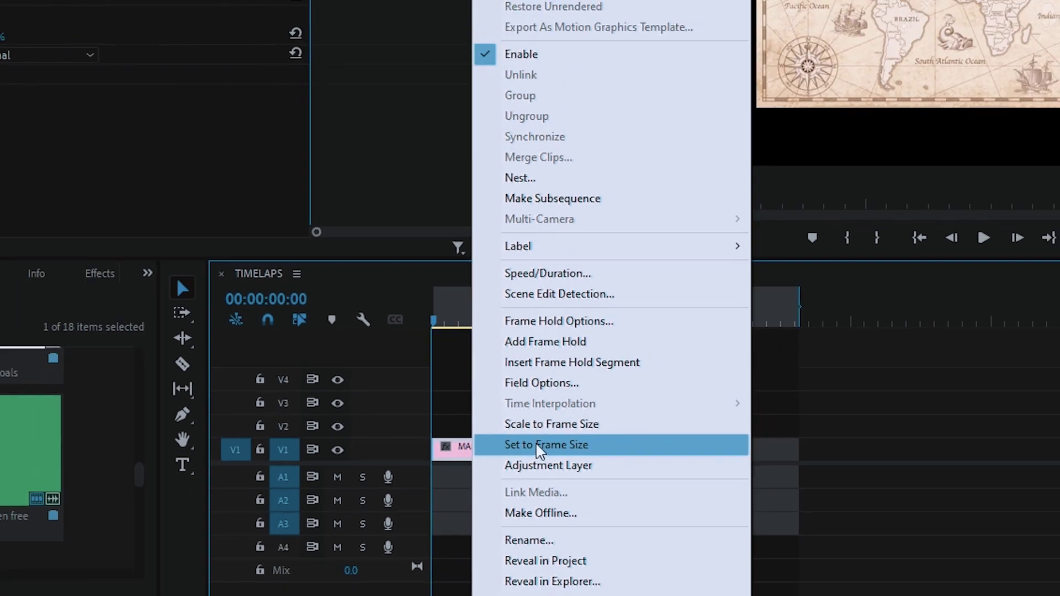
{"action": "left_click", "coordinate": [538, 435]}
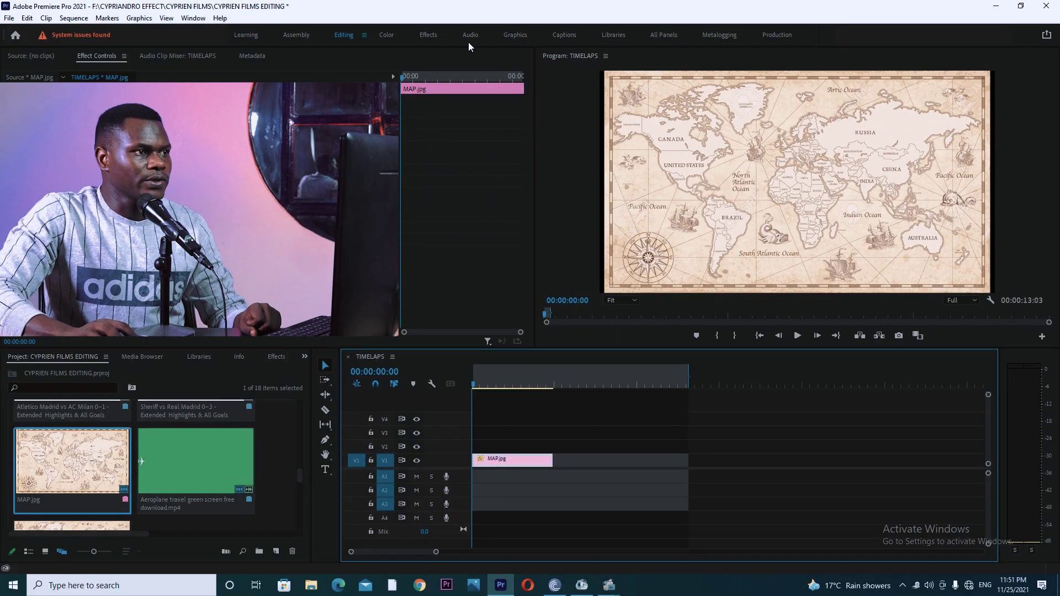
Switch to the Graphics workspace and add a new rectangle shape layer over the map
{"action": "left_click", "coordinate": [514, 37]}
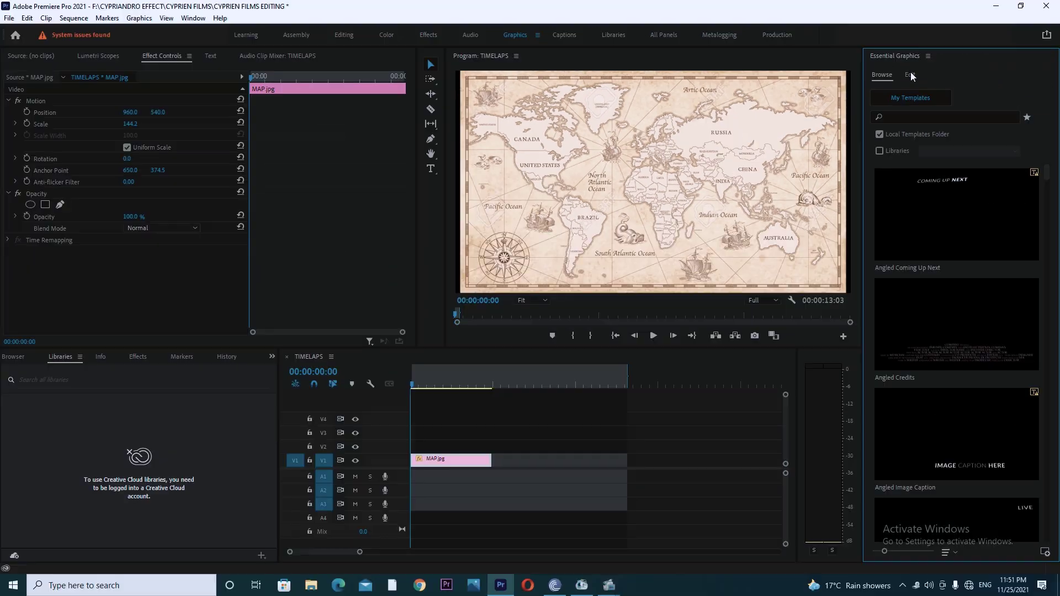
{"action": "left_click", "coordinate": [971, 77]}
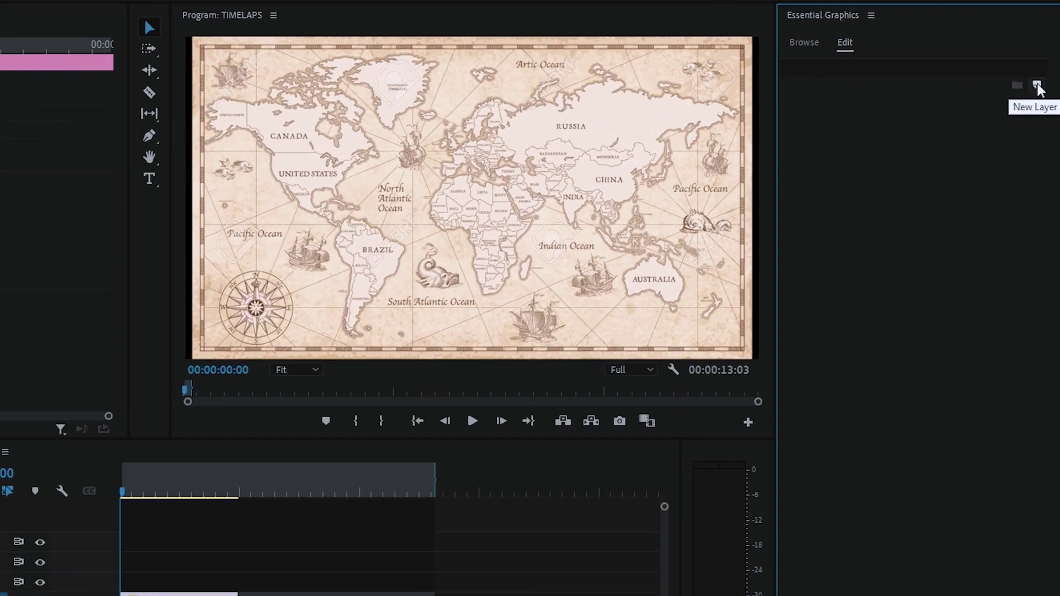
{"action": "left_click", "coordinate": [1043, 105]}
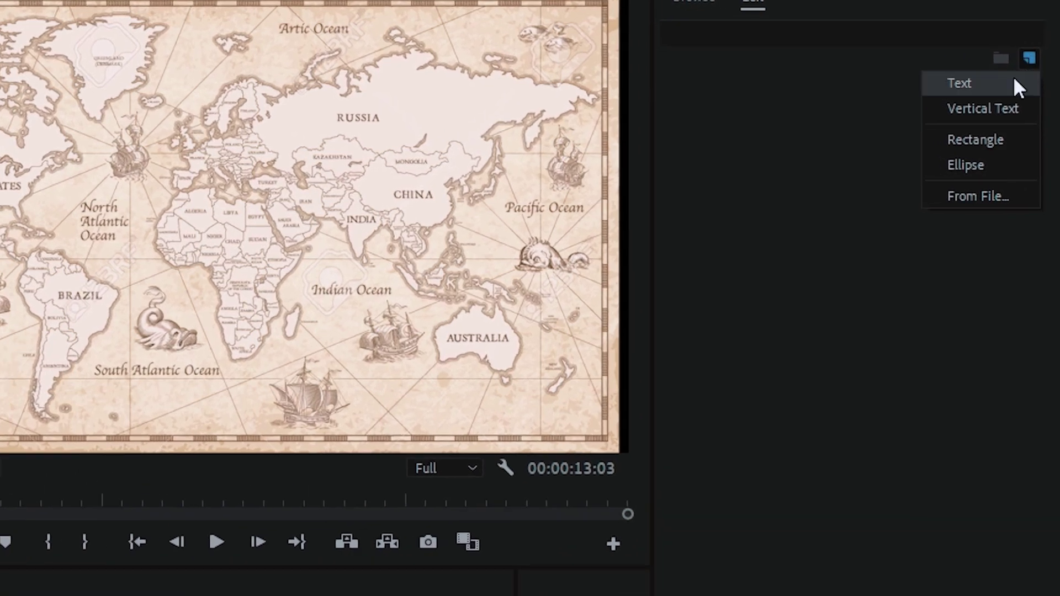
{"action": "left_click", "coordinate": [975, 139]}
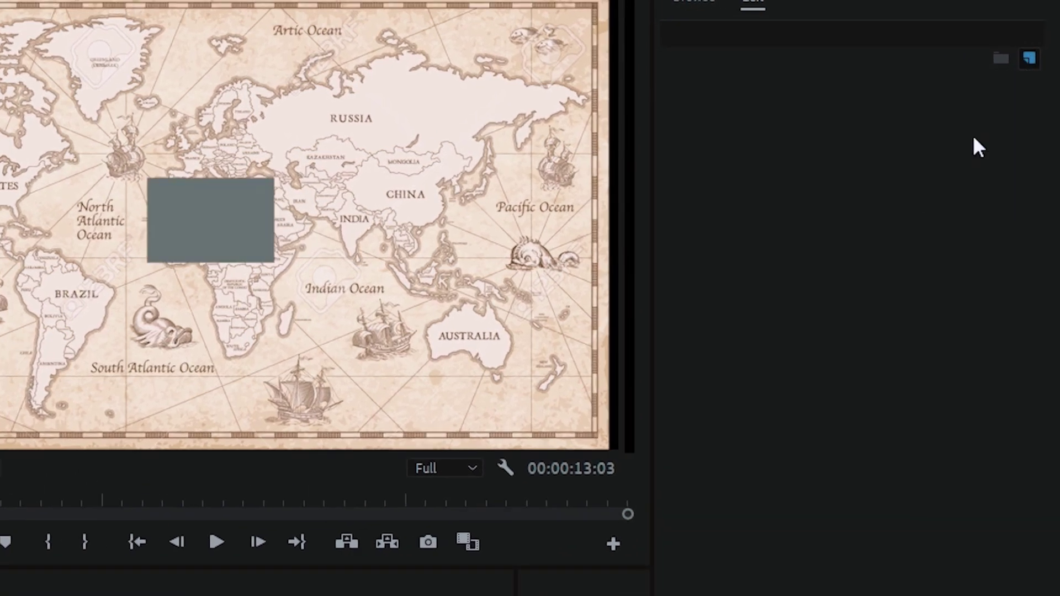
Reshape the rectangle into a long thin line and rotate it to about 21° so it runs from Canada to Australia
{"action": "left_click_drag", "start_coordinate": [228, 178], "coordinate": [228, 243]}
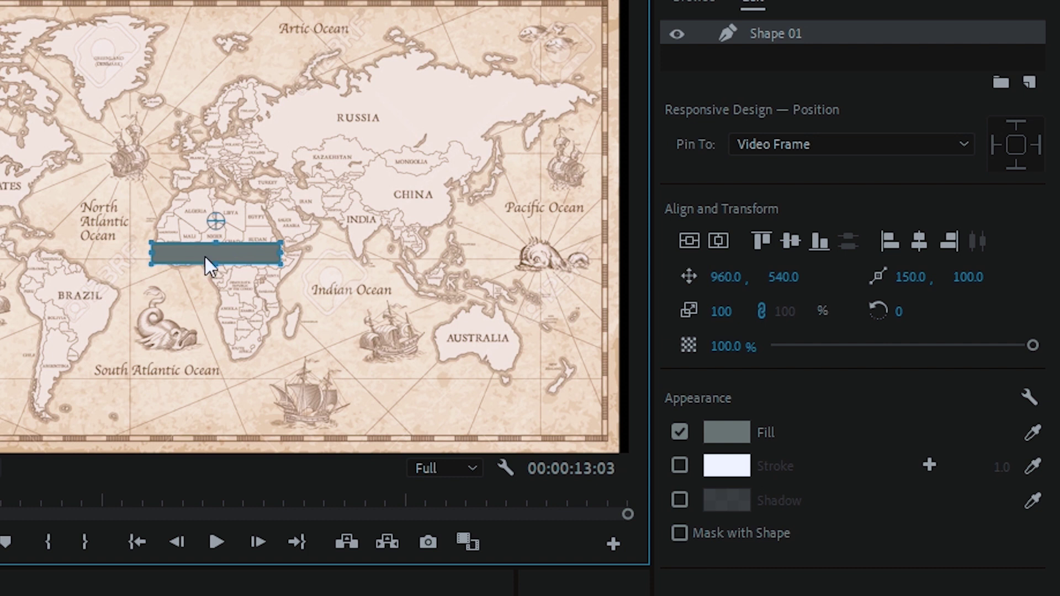
{"action": "left_click_drag", "start_coordinate": [163, 255], "coordinate": [0, 224]}
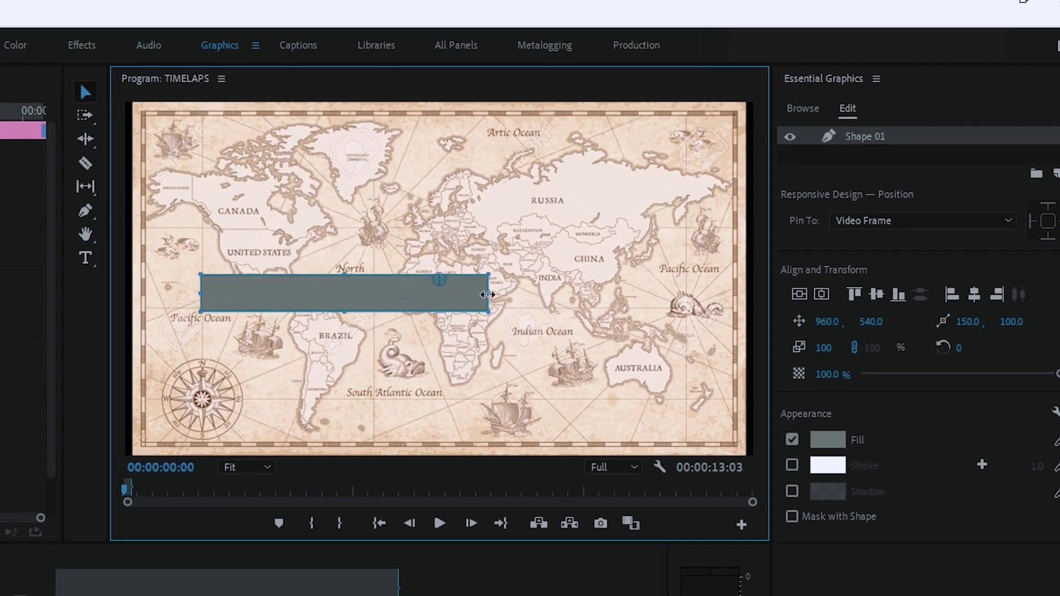
{"action": "left_click_drag", "start_coordinate": [487, 294], "coordinate": [598, 303]}
{"action": "left_click_drag", "start_coordinate": [303, 301], "coordinate": [305, 244]}
{"action": "left_click_drag", "start_coordinate": [632, 237], "coordinate": [654, 237]}
{"action": "left_click_drag", "start_coordinate": [440, 219], "coordinate": [445, 249]}
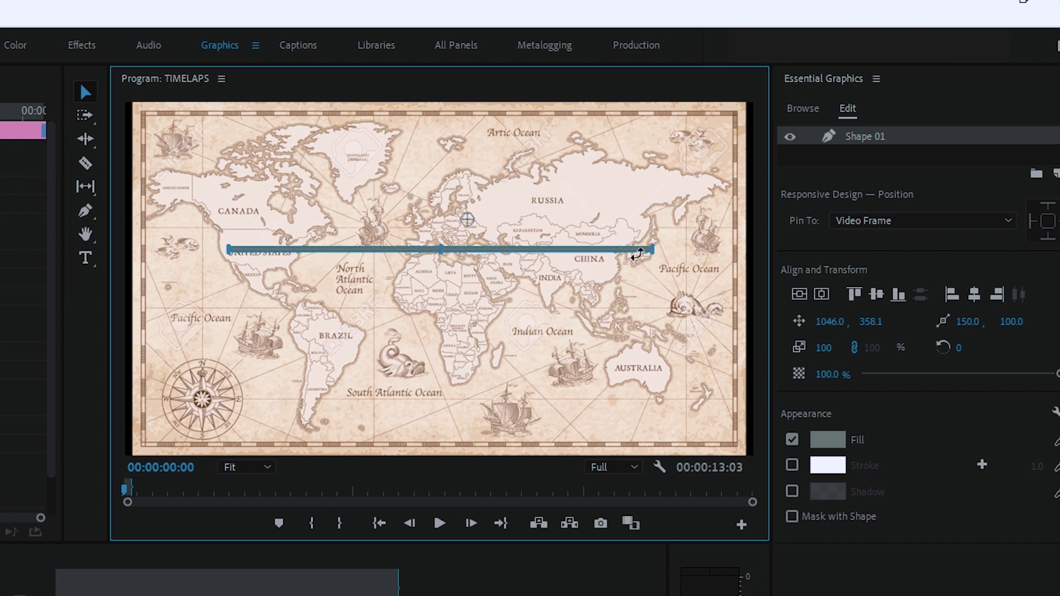
{"action": "left_click_drag", "start_coordinate": [662, 243], "coordinate": [668, 335]}
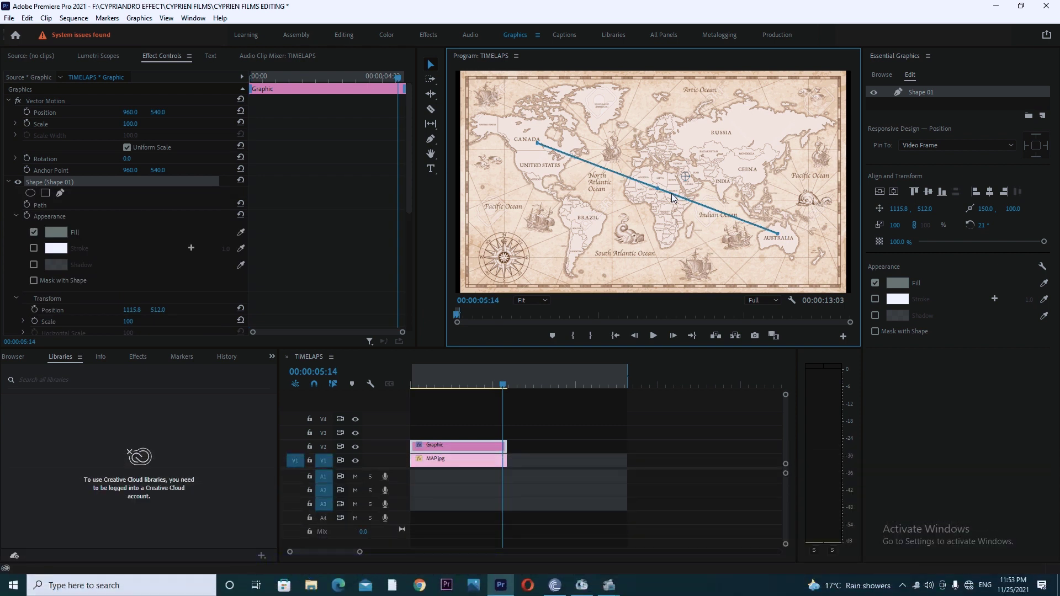
Change the line's fill colour to green 37B211
{"action": "left_click", "coordinate": [896, 282]}
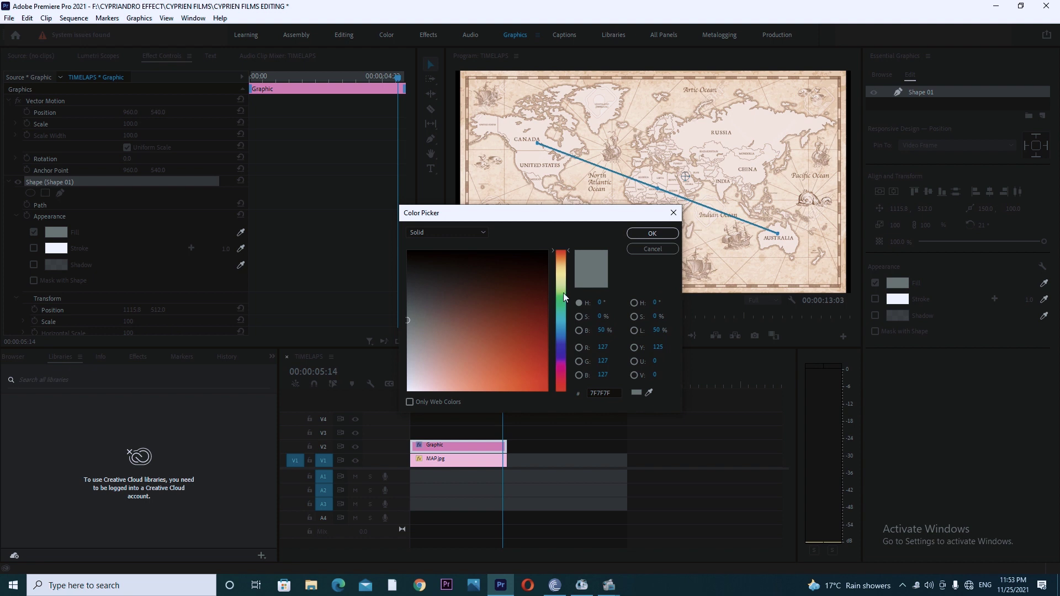
{"action": "left_click", "coordinate": [563, 292]}
{"action": "left_click", "coordinate": [537, 368]}
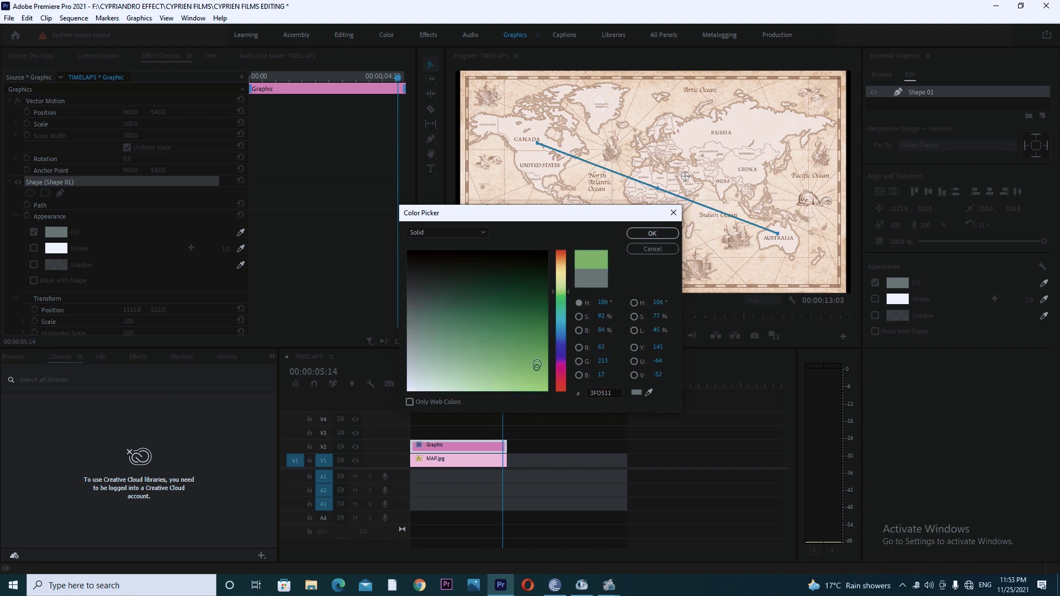
{"action": "left_click_drag", "start_coordinate": [537, 370], "coordinate": [533, 348]}
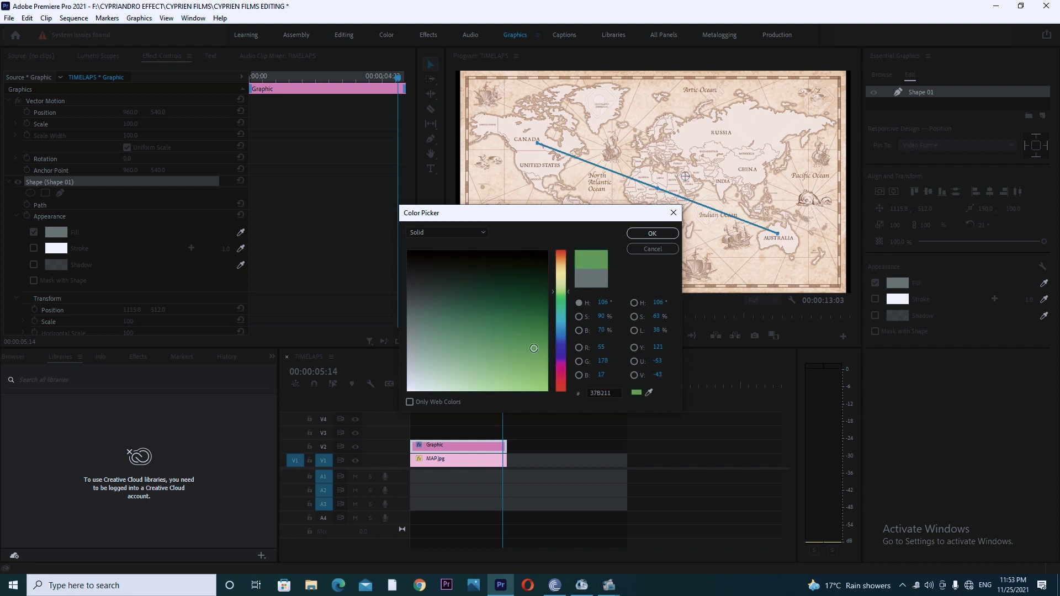
{"action": "left_click", "coordinate": [653, 234]}
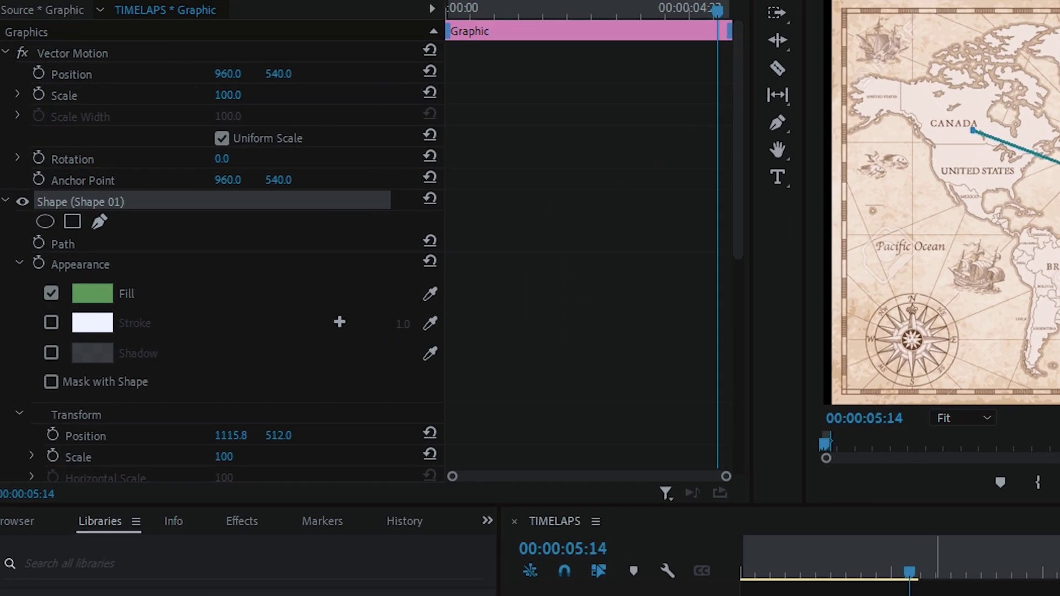
Enable keyframing for the line's Path at 00:00:05:03
{"action": "left_click_drag", "start_coordinate": [910, 572], "coordinate": [900, 572]}
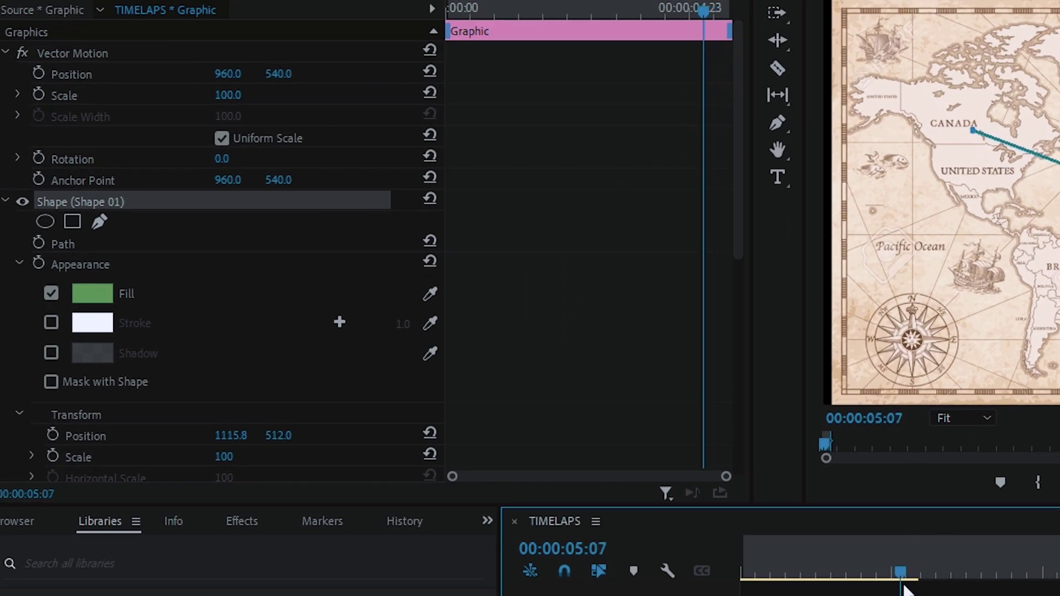
{"action": "left_click_drag", "start_coordinate": [899, 566], "coordinate": [894, 569]}
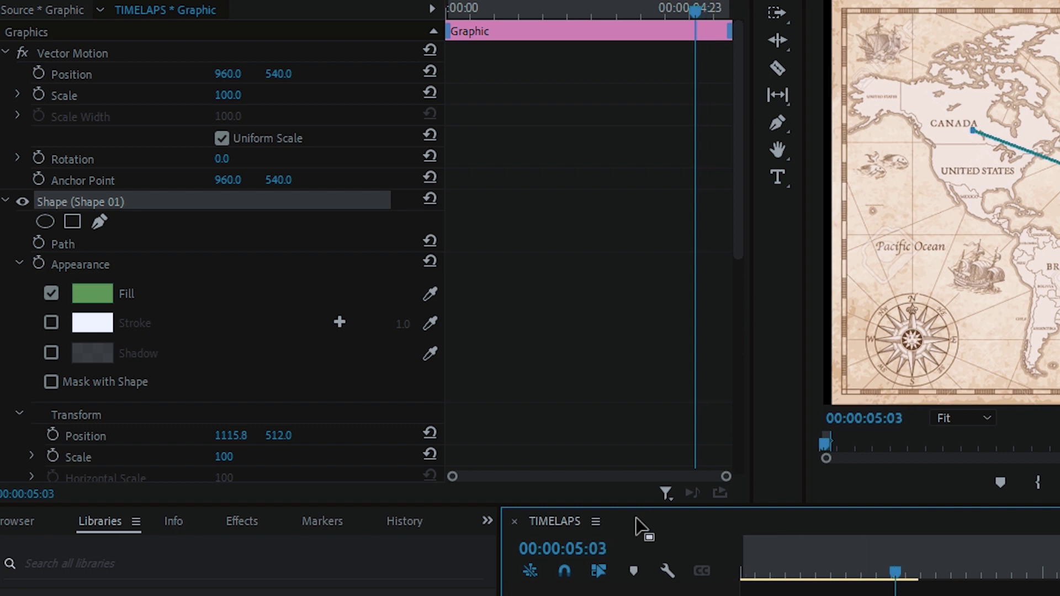
{"action": "left_click", "coordinate": [38, 242]}
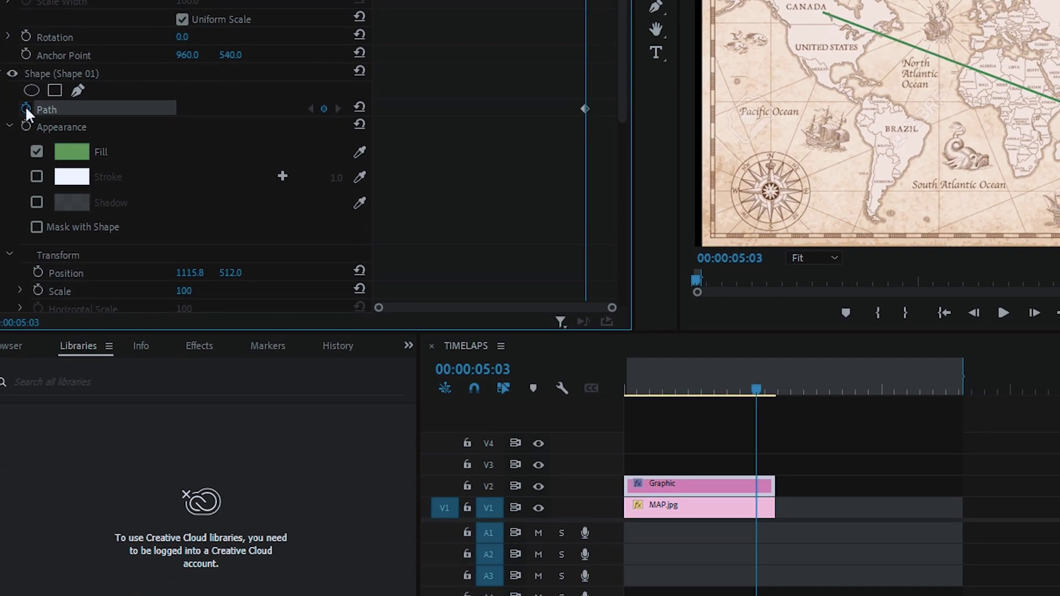
At 00:00:00:00, shrink the line from its Australia end down to a point at Canada, and play back the animation
{"action": "left_click", "coordinate": [759, 382]}
{"action": "key", "text": "Home"}
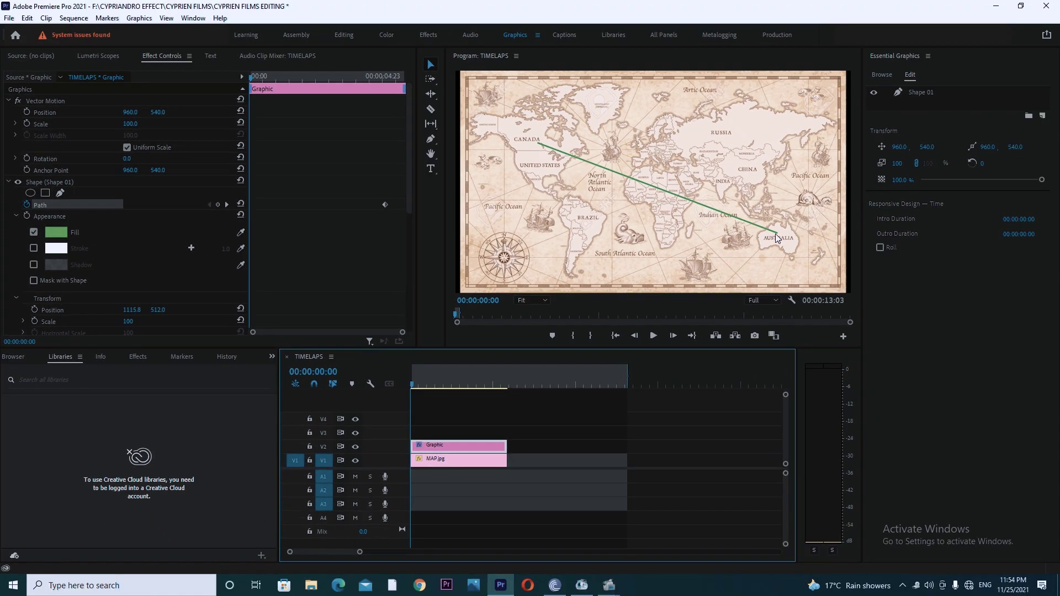
{"action": "left_click", "coordinate": [776, 237]}
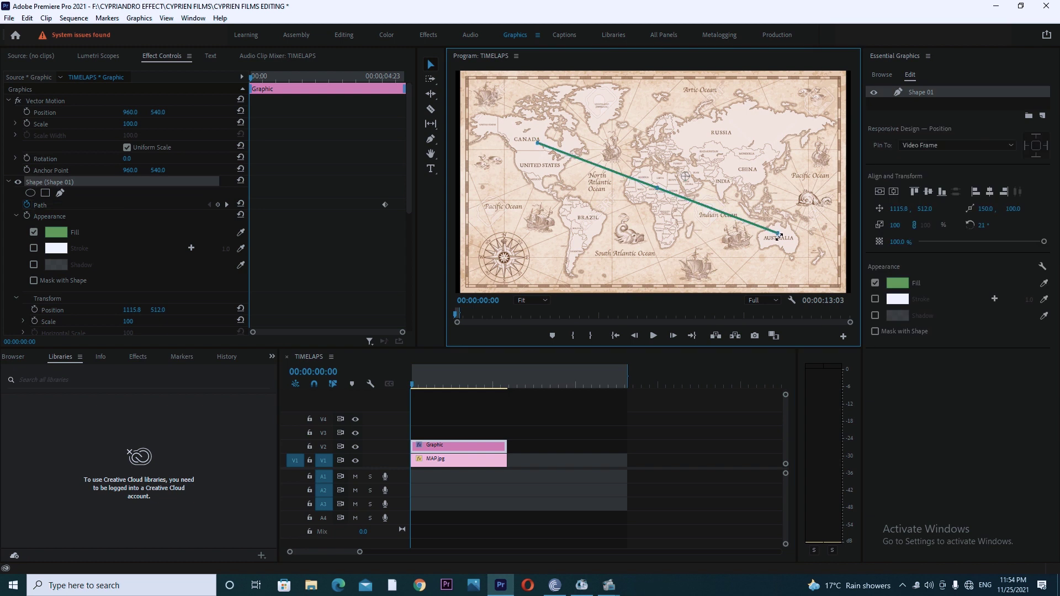
{"action": "left_click_drag", "start_coordinate": [777, 235], "coordinate": [602, 173]}
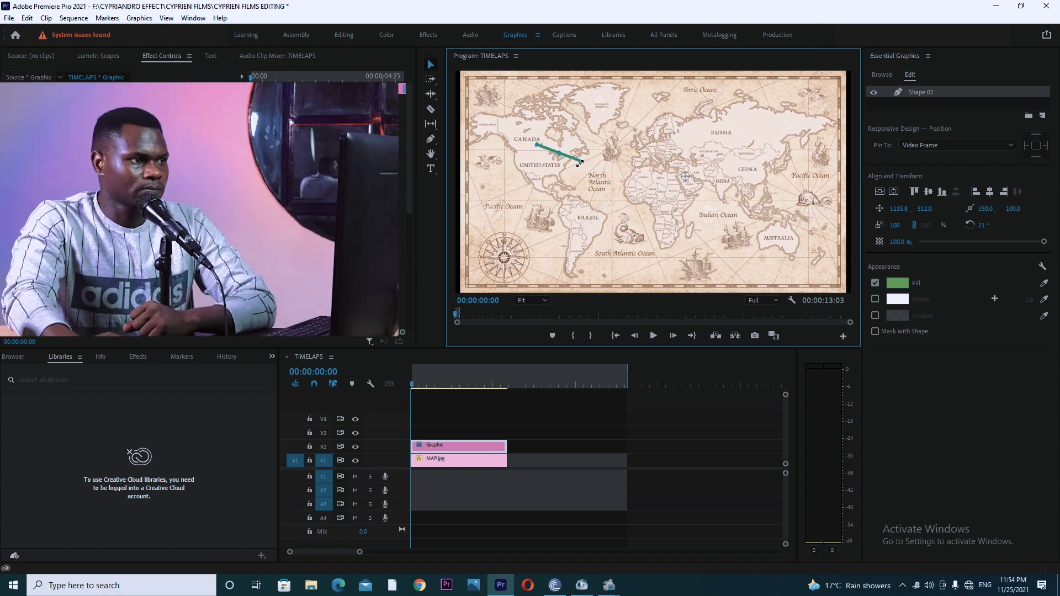
{"action": "left_click_drag", "start_coordinate": [577, 161], "coordinate": [555, 157]}
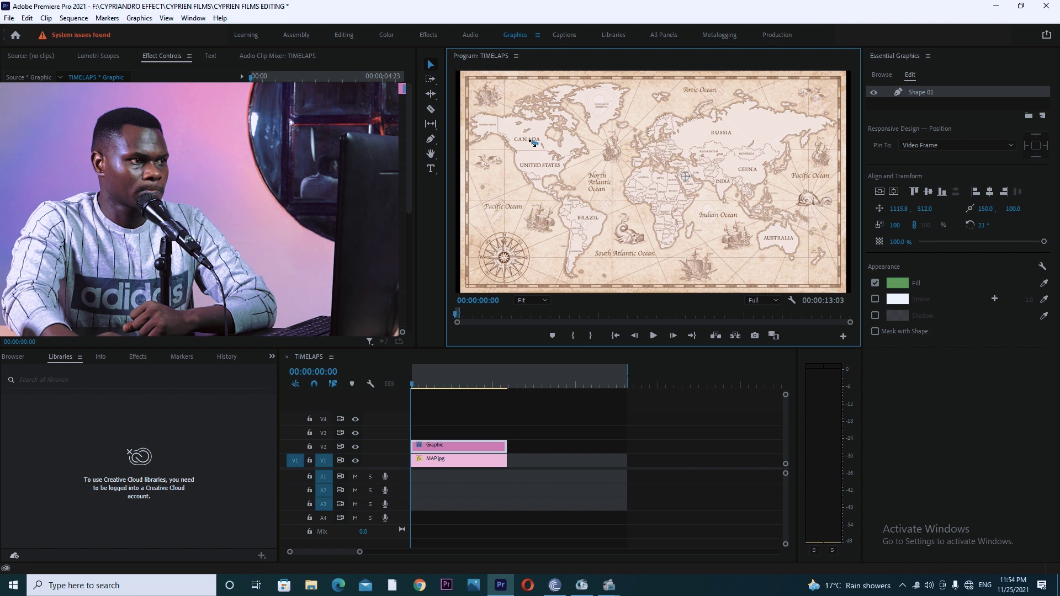
{"action": "left_click_drag", "start_coordinate": [532, 141], "coordinate": [537, 143]}
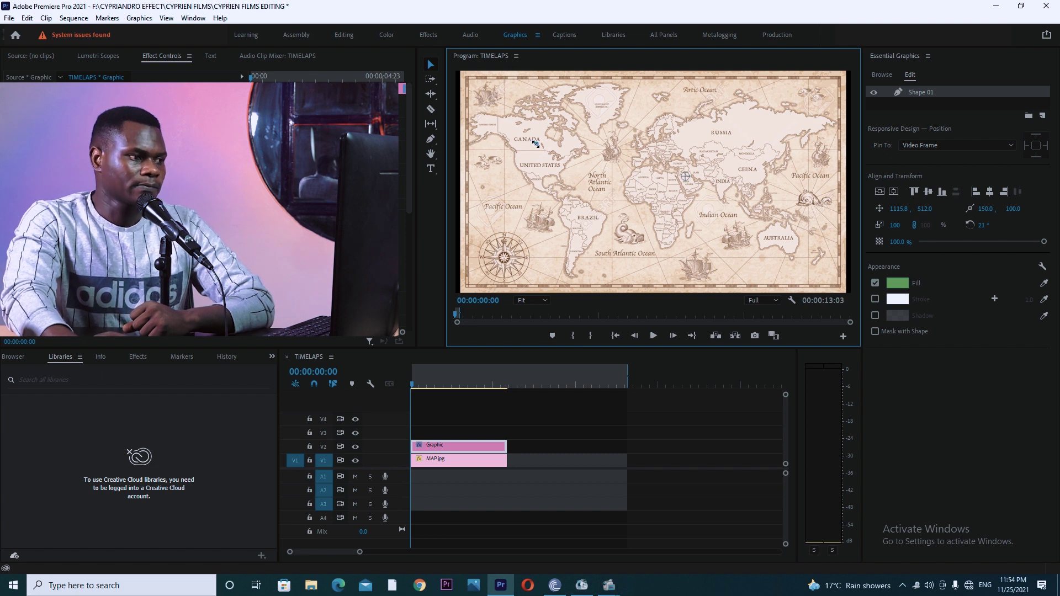
{"action": "left_click", "coordinate": [402, 402]}
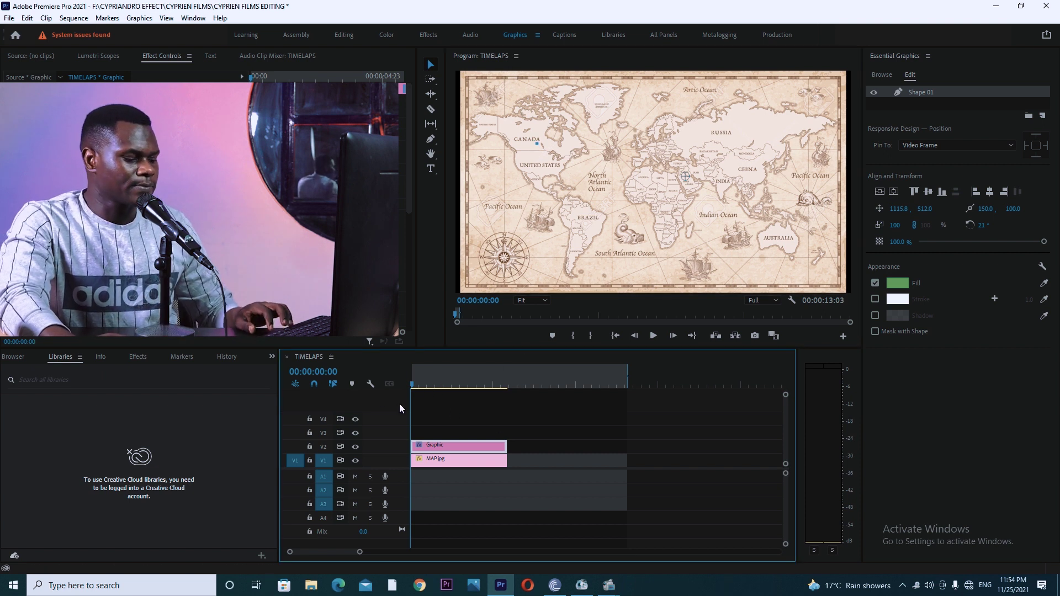
{"action": "key", "text": "space"}
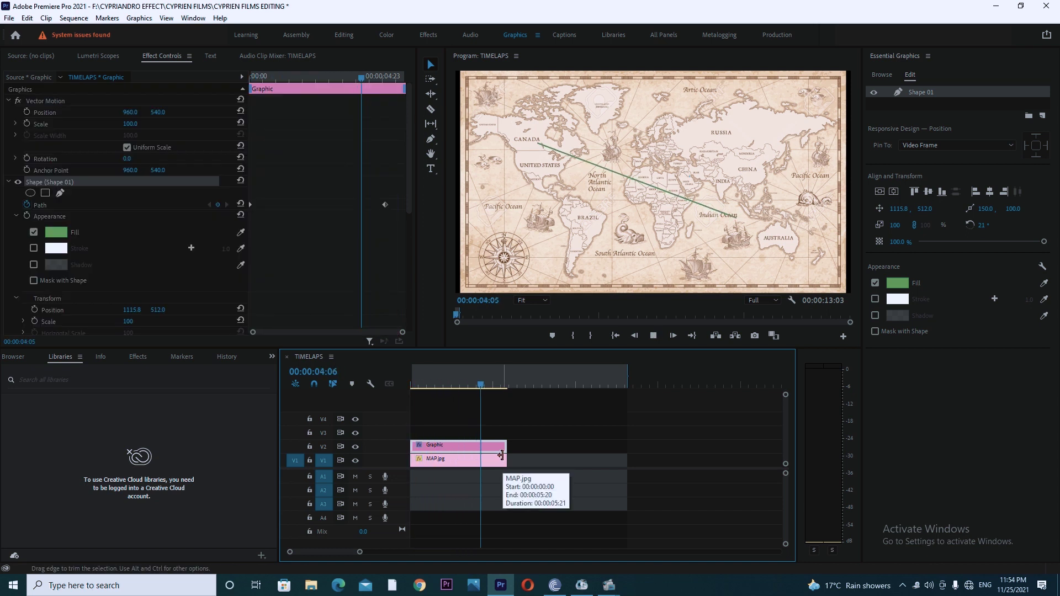
{"action": "key", "text": "space"}
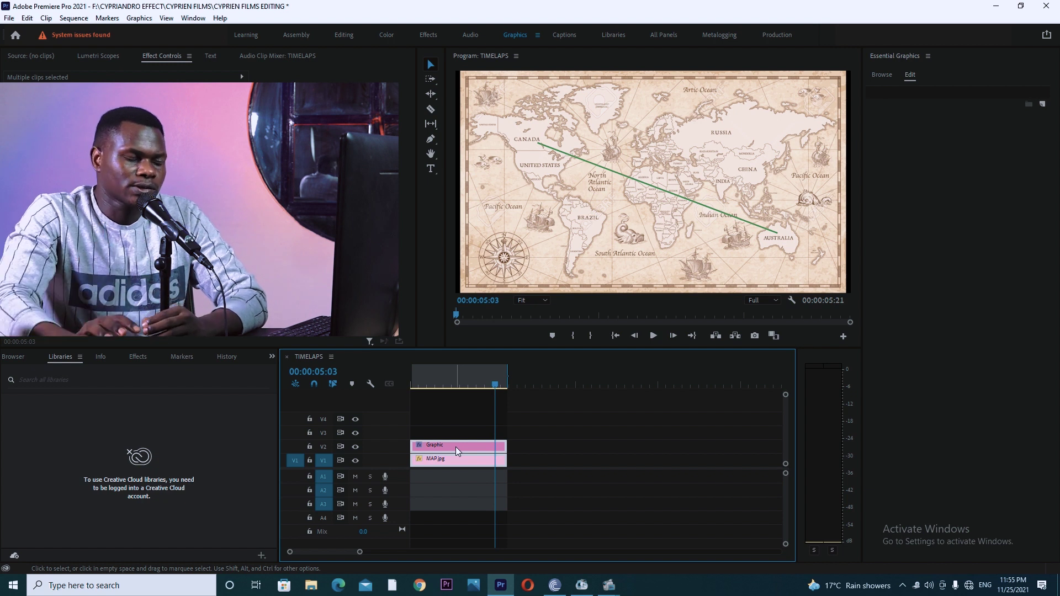
Nest the selected Graphic and MAP.jpg clips into a sequence named TRAVEL
{"action": "right_click", "coordinate": [472, 448]}
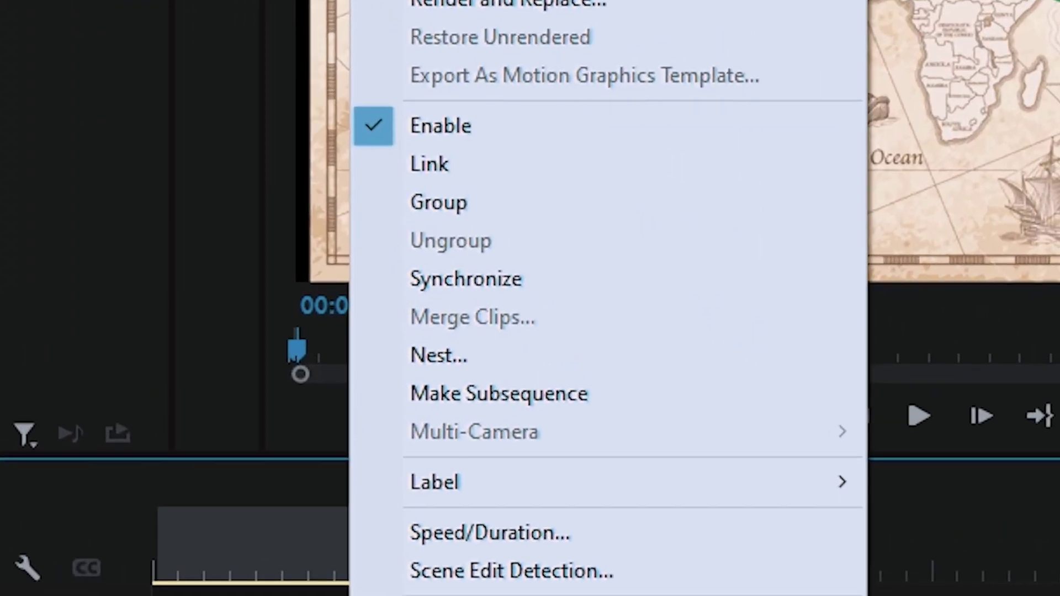
{"action": "left_click", "coordinate": [448, 357]}
{"action": "key", "text": "BackSpace"}
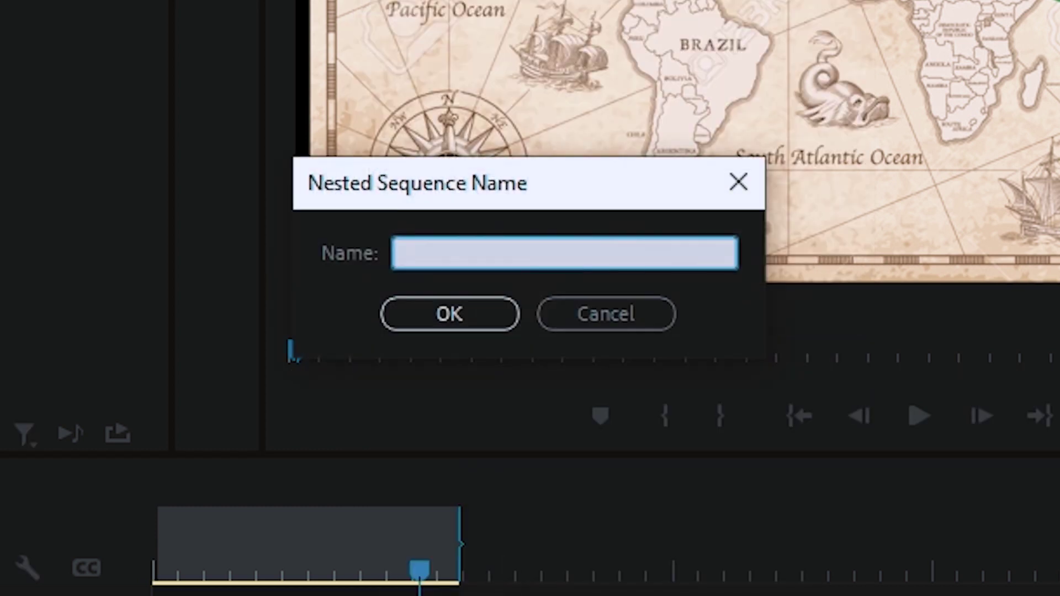
{"action": "type", "text": "TRAV"}
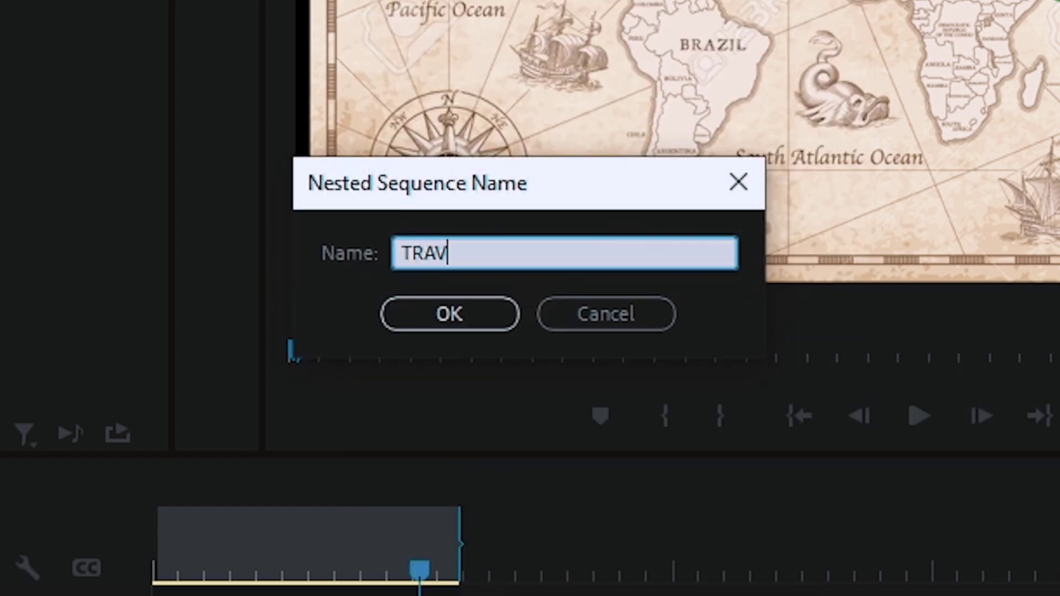
{"action": "type", "text": "EL"}
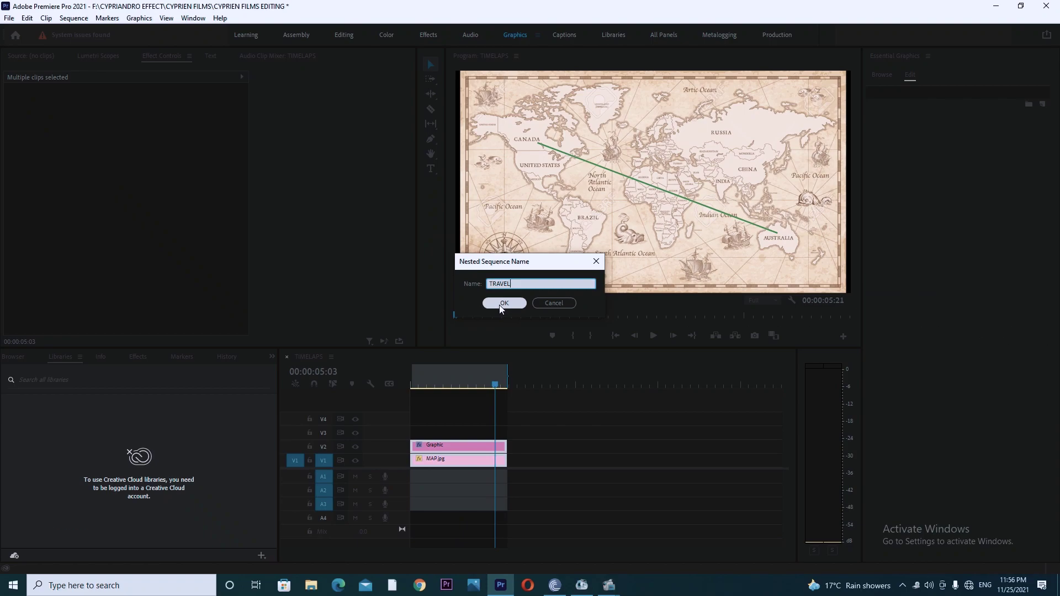
{"action": "left_click", "coordinate": [449, 312]}
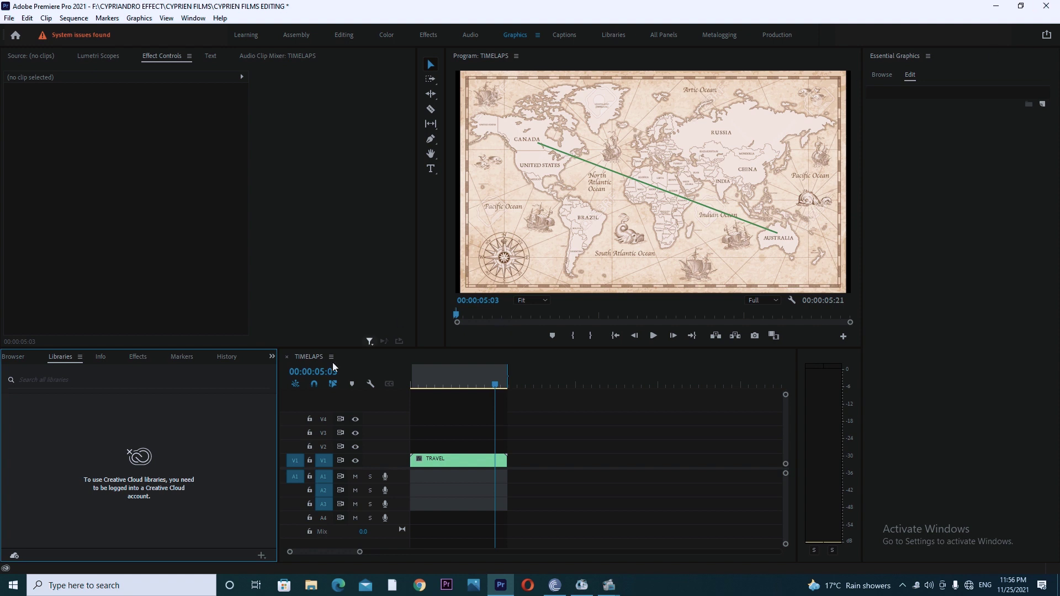
Find the Lens Distortion video effect by searching for LENS and apply it to the TRAVEL clip
{"action": "left_click_drag", "start_coordinate": [489, 389], "coordinate": [396, 400]}
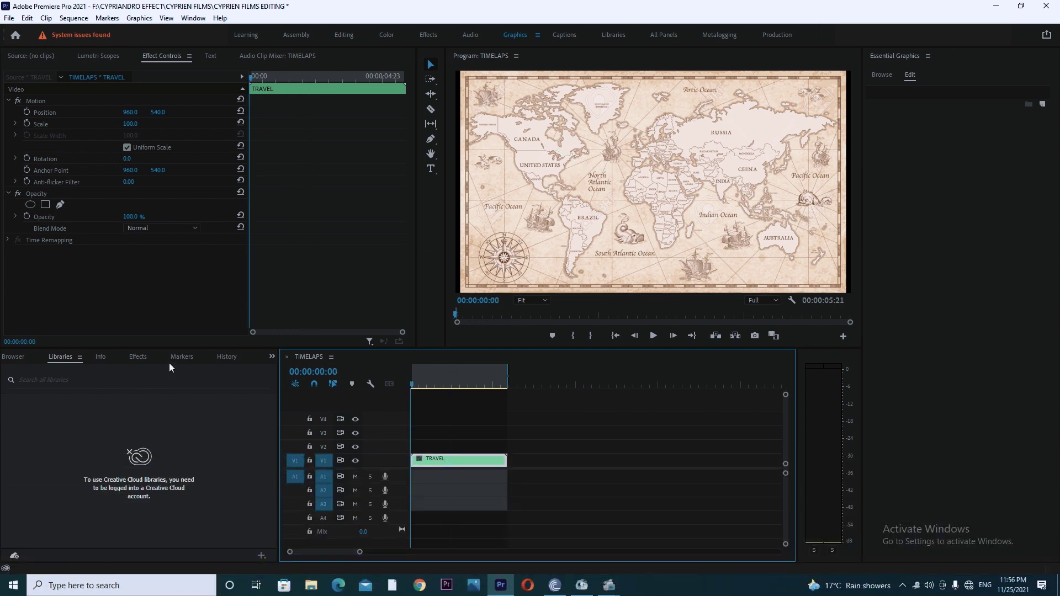
{"action": "left_click", "coordinate": [271, 357]}
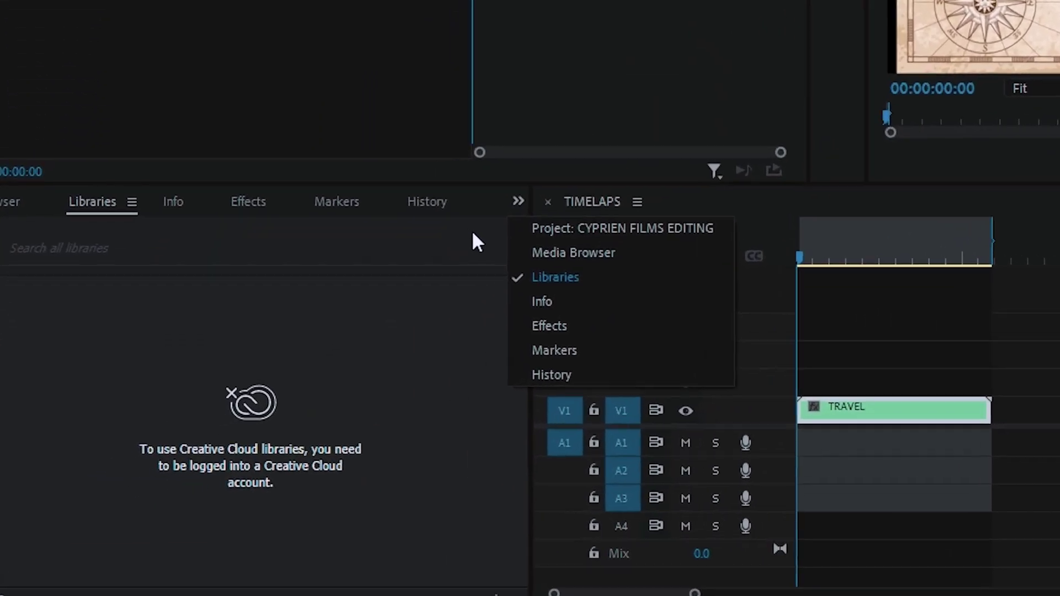
{"action": "left_click", "coordinate": [577, 316]}
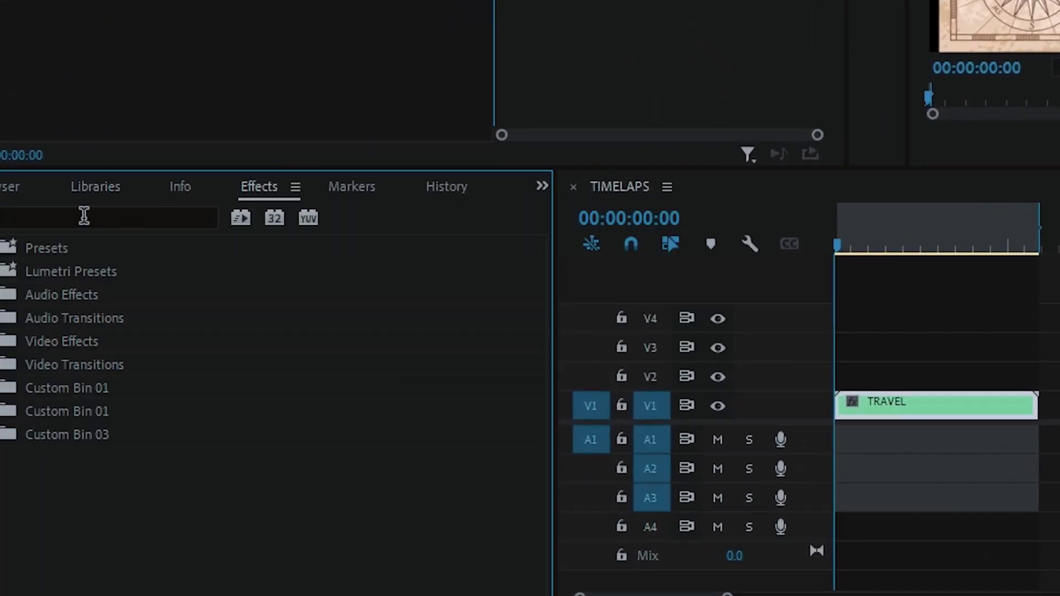
{"action": "left_click", "coordinate": [83, 215]}
{"action": "type", "text": "L"}
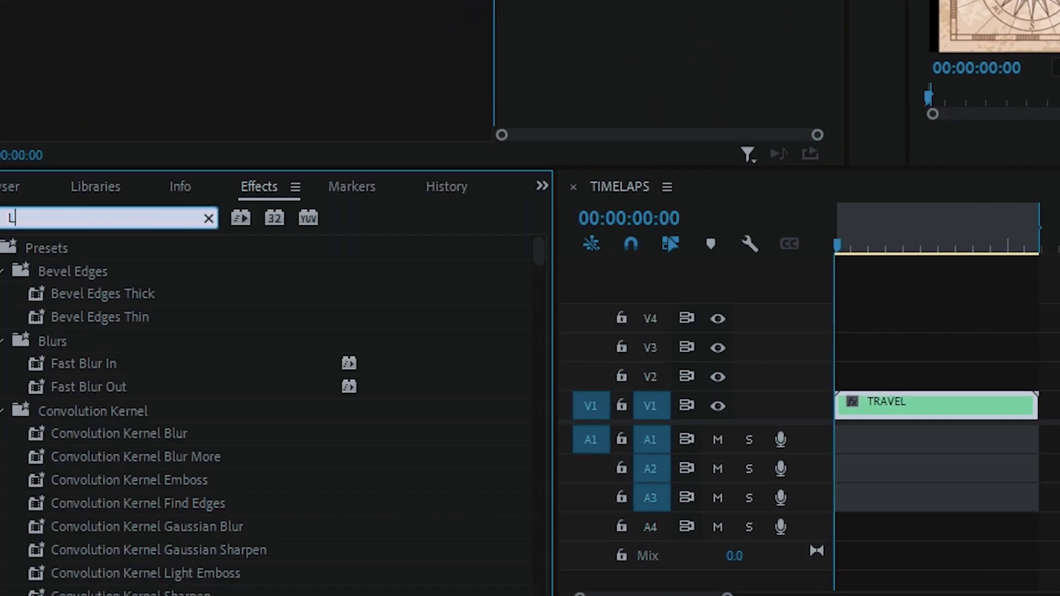
{"action": "type", "text": "ENS"}
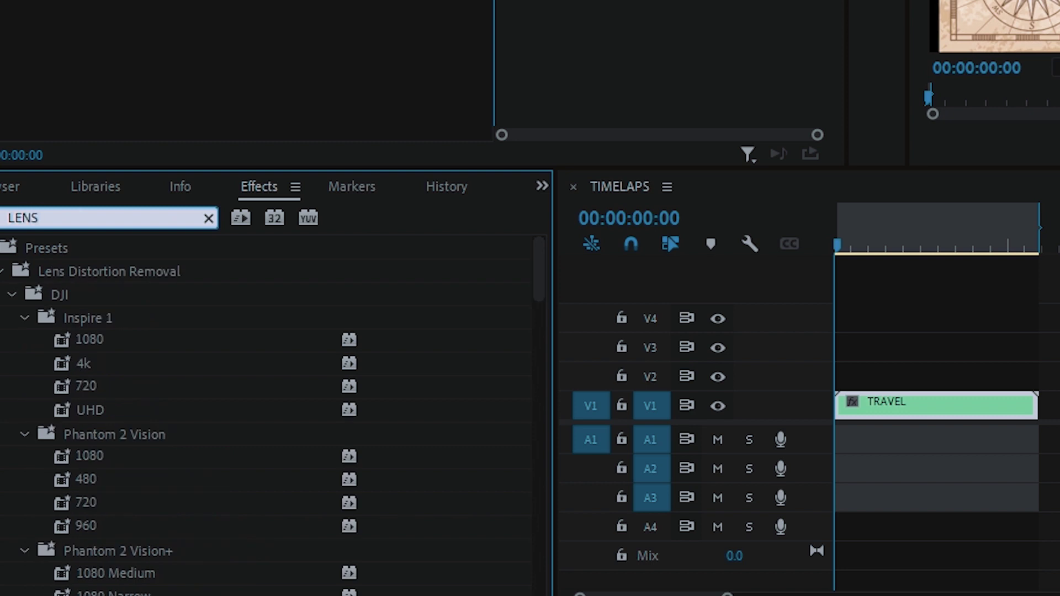
{"action": "type", "text": "N"}
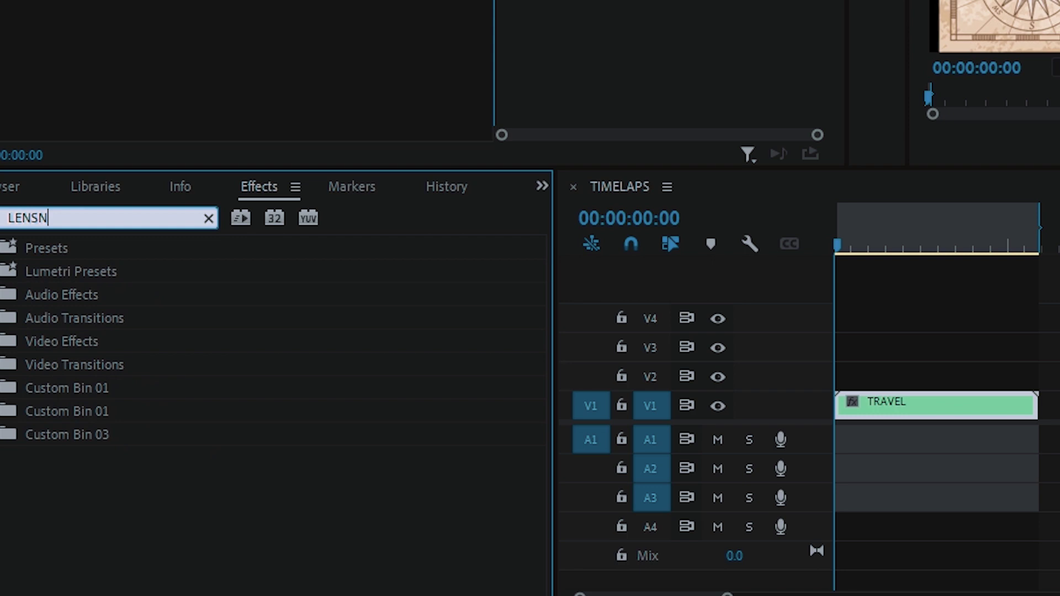
{"action": "key", "text": "BackSpace"}
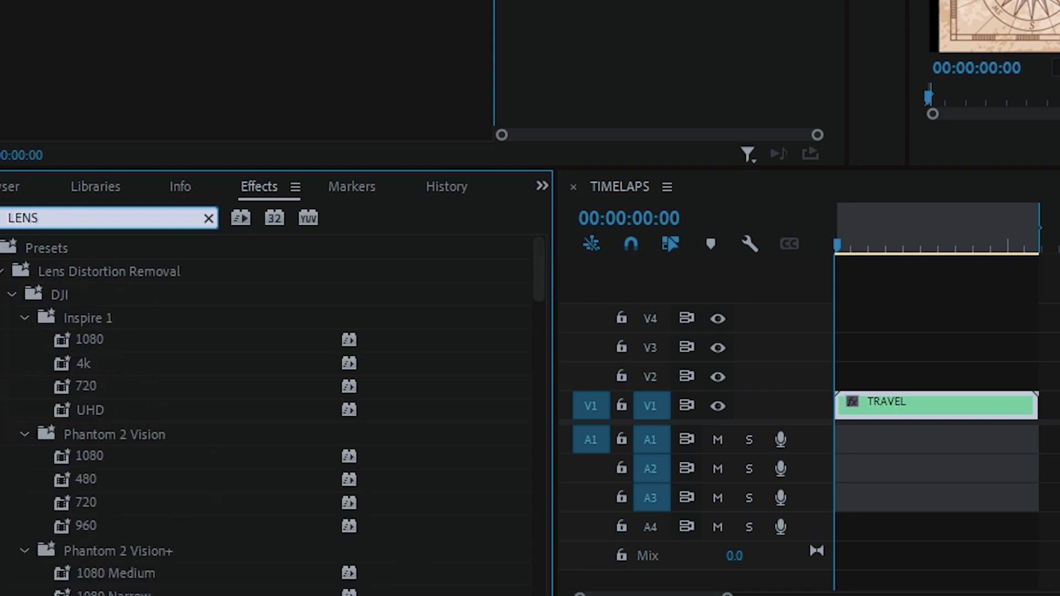
{"action": "left_click_drag", "start_coordinate": [538, 268], "coordinate": [542, 572]}
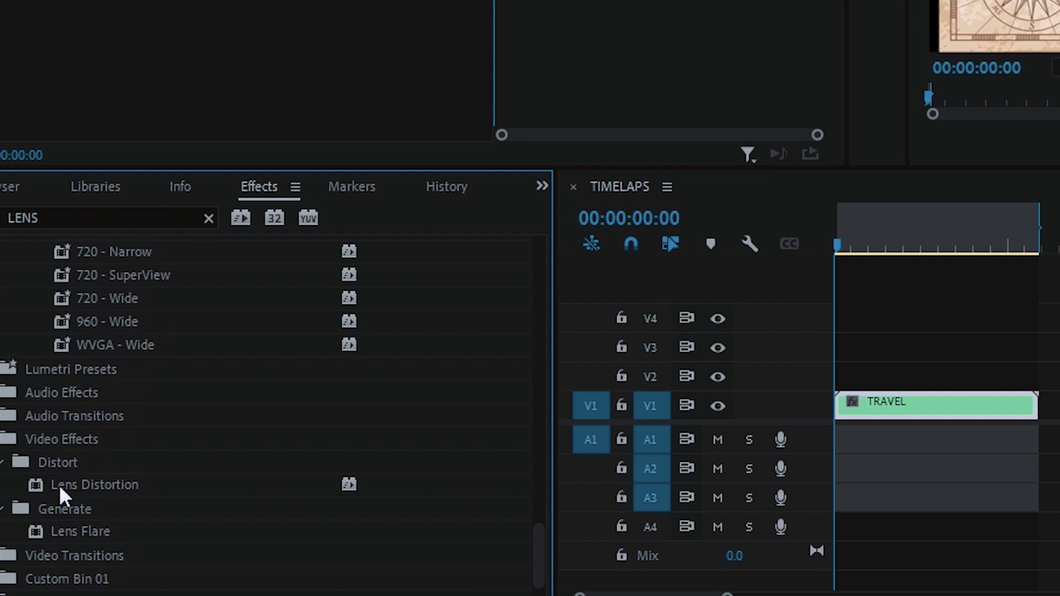
{"action": "left_click_drag", "start_coordinate": [58, 484], "coordinate": [881, 402]}
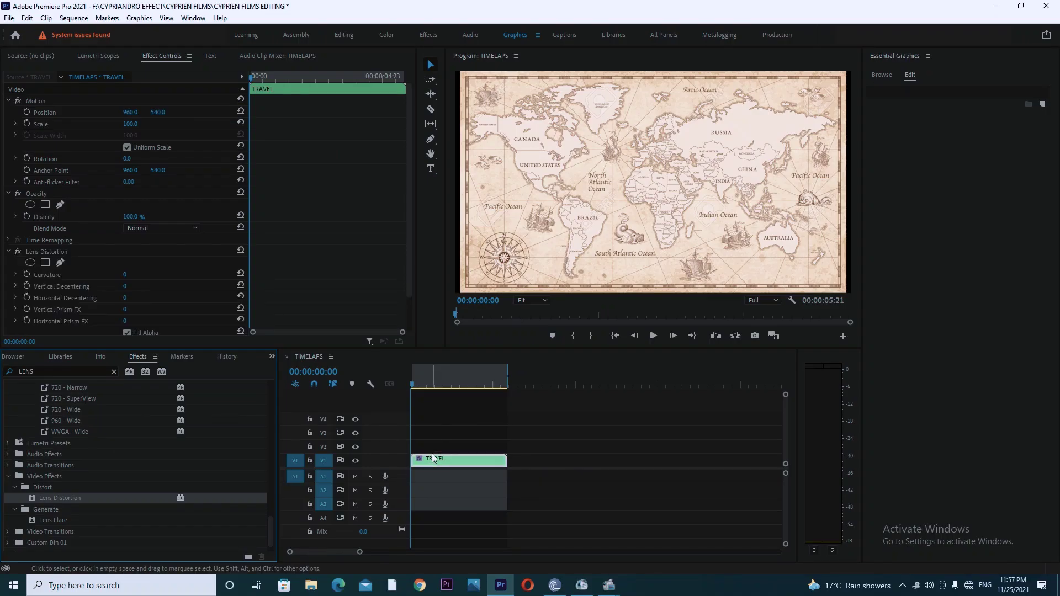
Set the TRAVEL clip's Lens Distortion Curvature to 71 and return the playhead to the start
{"action": "left_click", "coordinate": [436, 385]}
{"action": "left_click", "coordinate": [117, 274]}
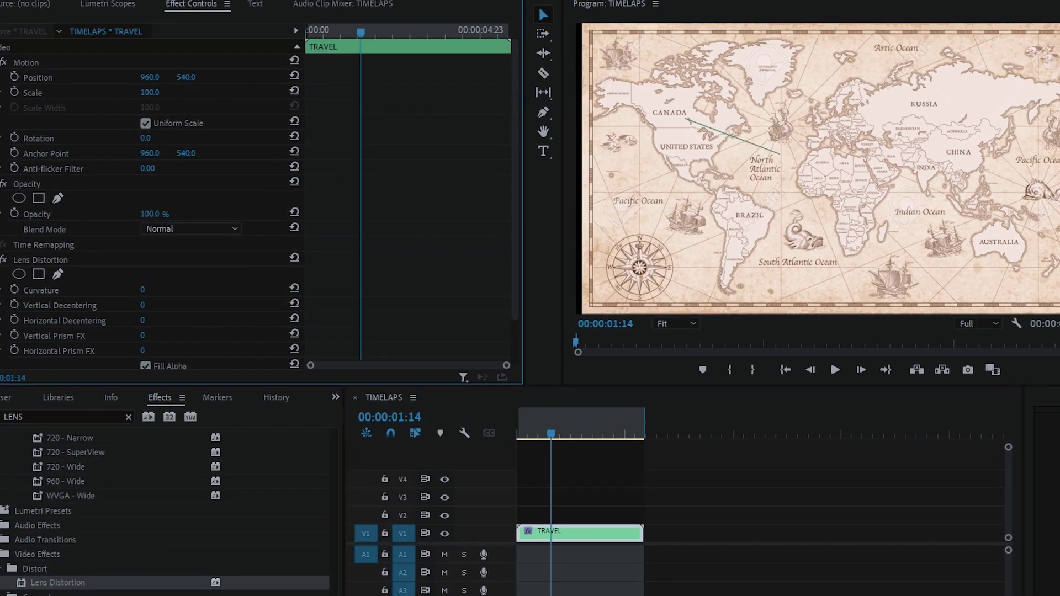
{"action": "left_click_drag", "start_coordinate": [142, 290], "coordinate": [182, 290]}
{"action": "key", "text": "Home"}
Find the Basic 3D video effect by searching for 3D and apply it to the TRAVEL clip
{"action": "left_click", "coordinate": [45, 417]}
{"action": "key", "text": "BackSpace"}
{"action": "key", "text": "BackSpace"}
{"action": "key", "text": "BackSpace"}
{"action": "key", "text": "BackSpace"}
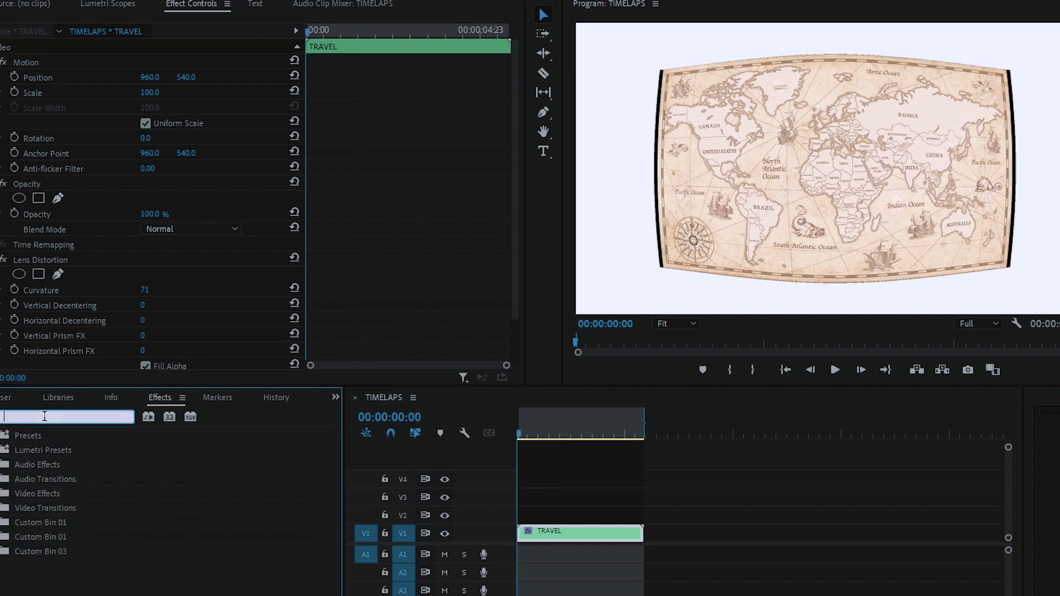
{"action": "type", "text": "3D"}
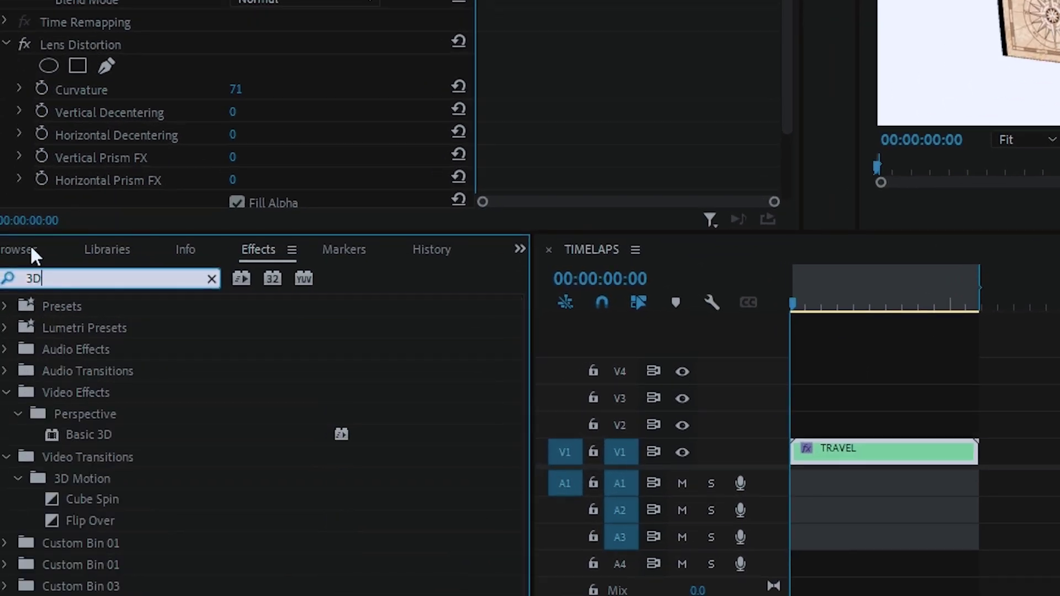
{"action": "left_click_drag", "start_coordinate": [81, 438], "coordinate": [880, 449]}
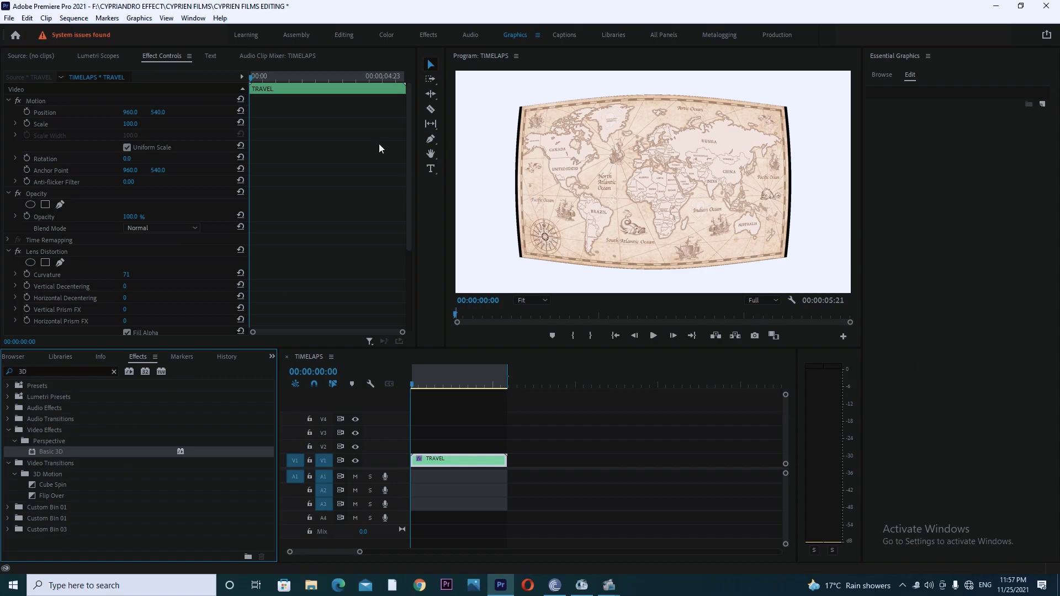
Enable keyframing for the Basic 3D Swivel and Tilt at 00:00:00:00
{"action": "left_click_drag", "start_coordinate": [408, 167], "coordinate": [409, 292]}
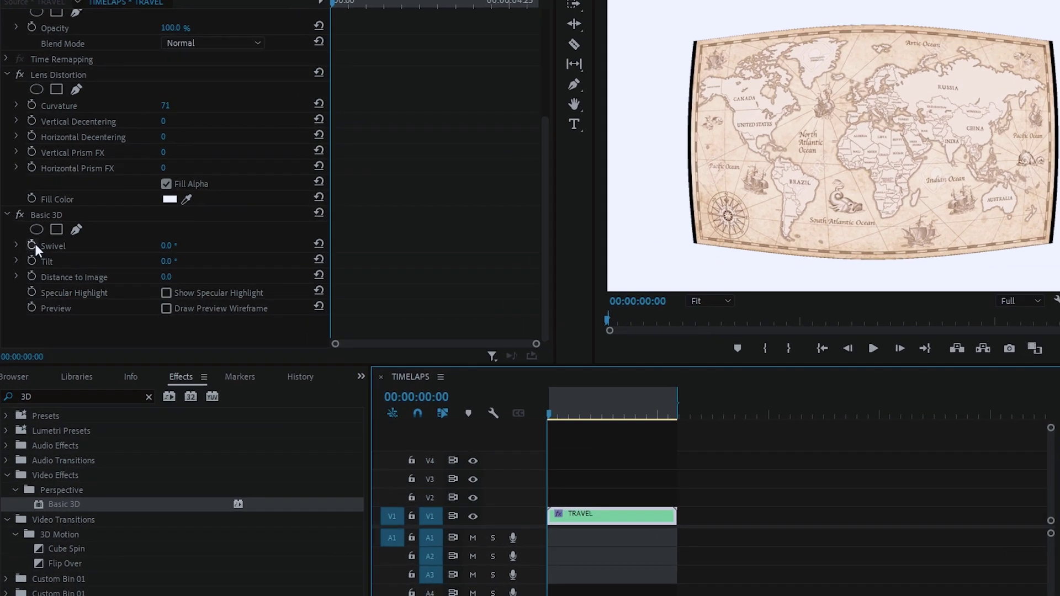
{"action": "left_click", "coordinate": [27, 259]}
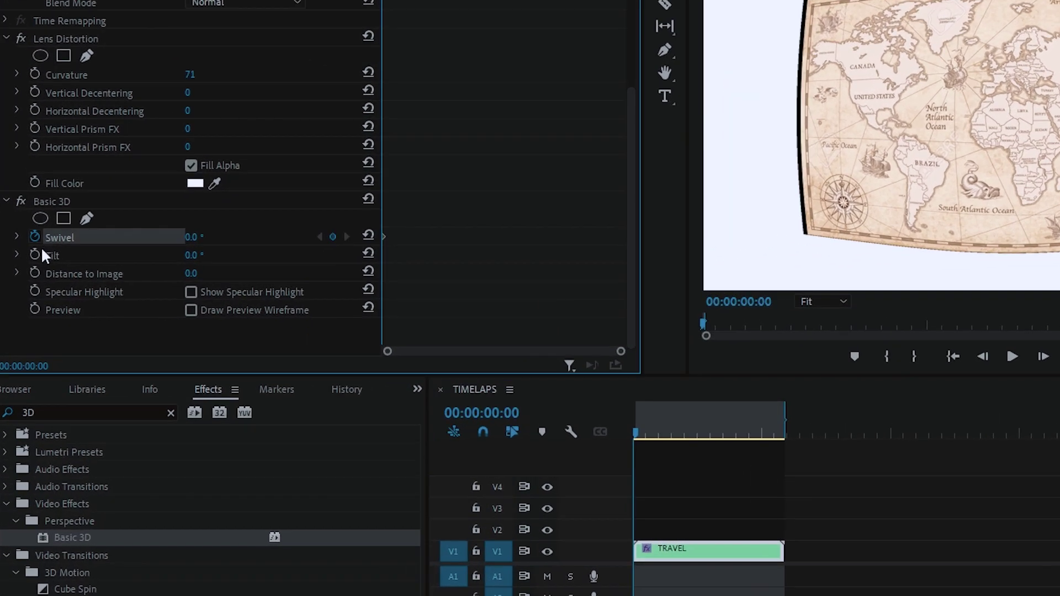
{"action": "left_click", "coordinate": [27, 270]}
At 00:00:05:06, set the Basic 3D Swivel to 31° and Tilt to -25°, and play back the animation from the start
{"action": "mouse_move", "coordinate": [766, 429]}
{"action": "left_mouse_down"}
{"action": "mouse_move", "coordinate": [754, 435]}
{"action": "mouse_move", "coordinate": [774, 422]}
{"action": "mouse_move", "coordinate": [768, 430]}
{"action": "left_mouse_up"}
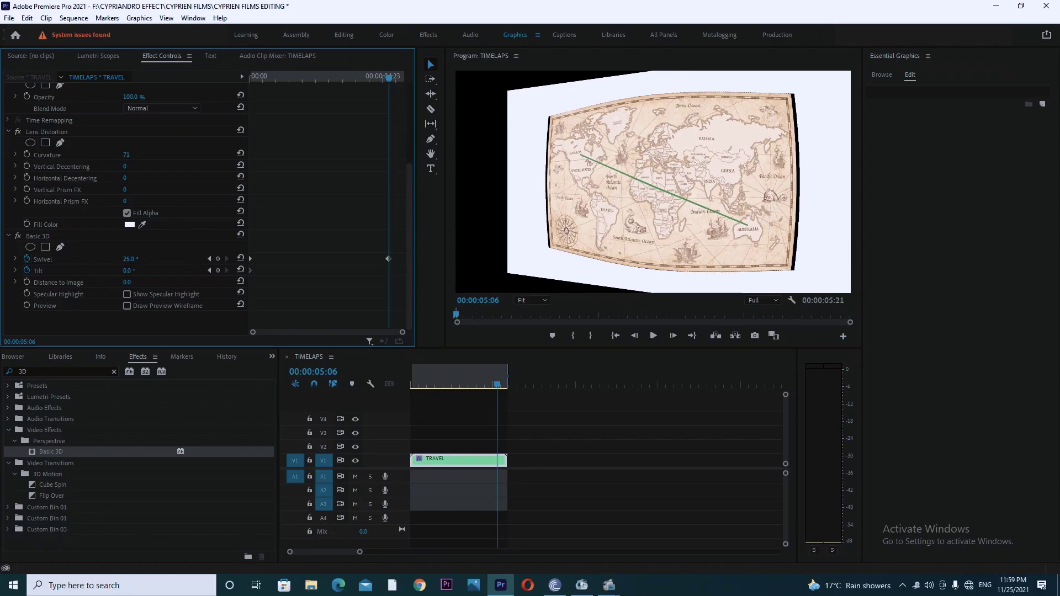
{"action": "mouse_move", "coordinate": [128, 258]}
{"action": "left_mouse_down"}
{"action": "mouse_move", "coordinate": [123, 278]}
{"action": "mouse_move", "coordinate": [107, 270]}
{"action": "mouse_move", "coordinate": [138, 266]}
{"action": "mouse_move", "coordinate": [126, 259]}
{"action": "mouse_move", "coordinate": [136, 271]}
{"action": "left_mouse_up"}
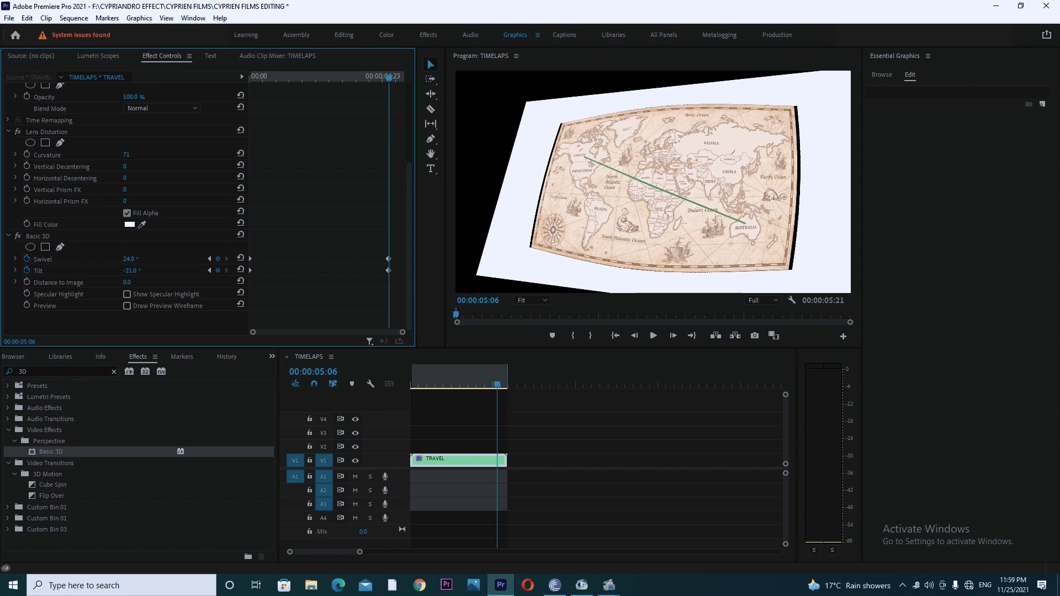
{"action": "left_click_drag", "start_coordinate": [136, 270], "coordinate": [133, 271]}
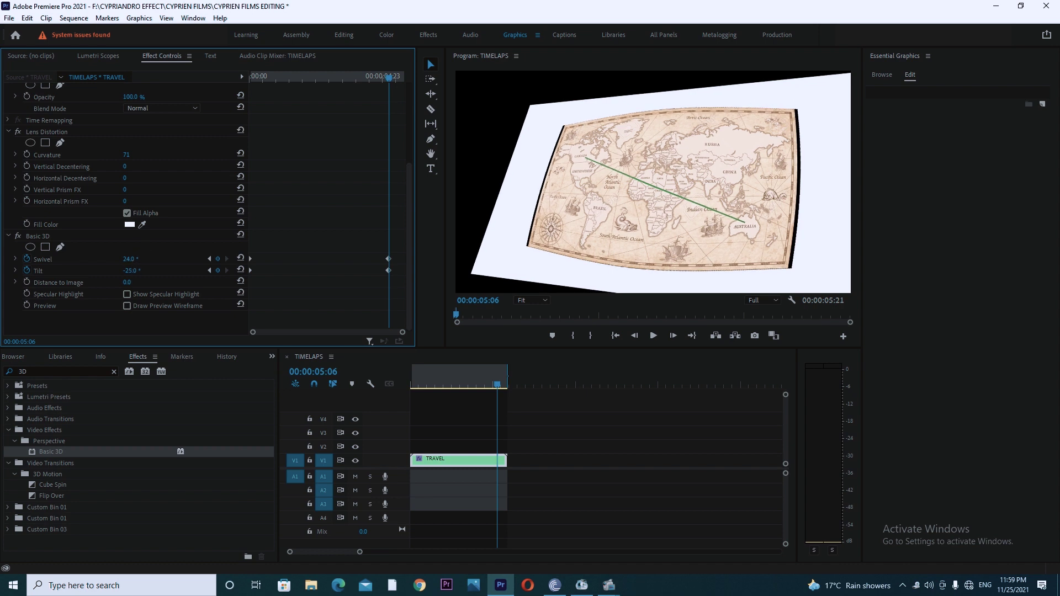
{"action": "left_click", "coordinate": [128, 259]}
{"action": "left_click_drag", "start_coordinate": [128, 258], "coordinate": [132, 259]}
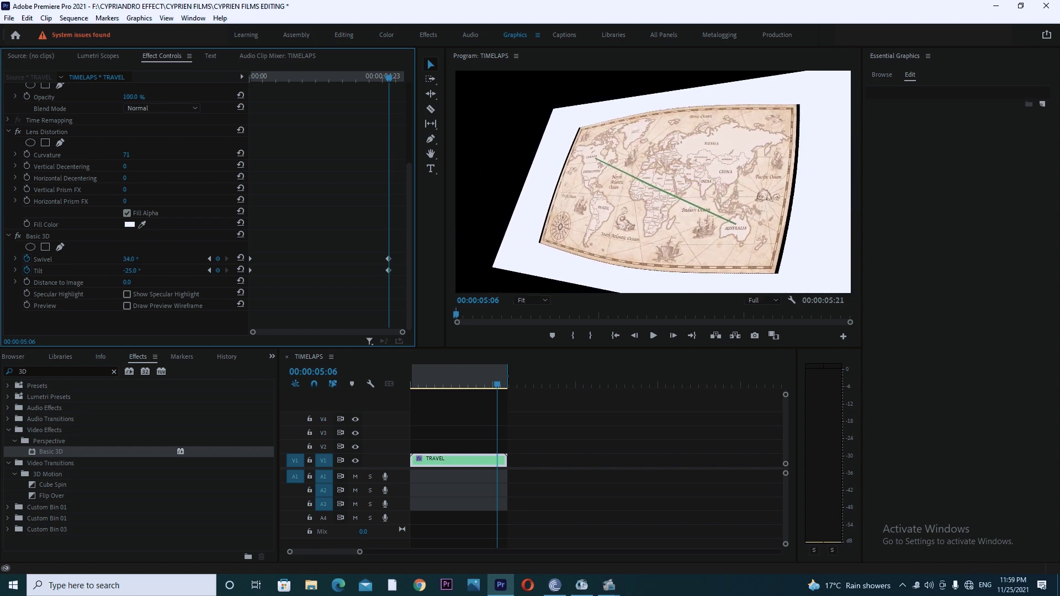
{"action": "left_click_drag", "start_coordinate": [132, 259], "coordinate": [131, 258]}
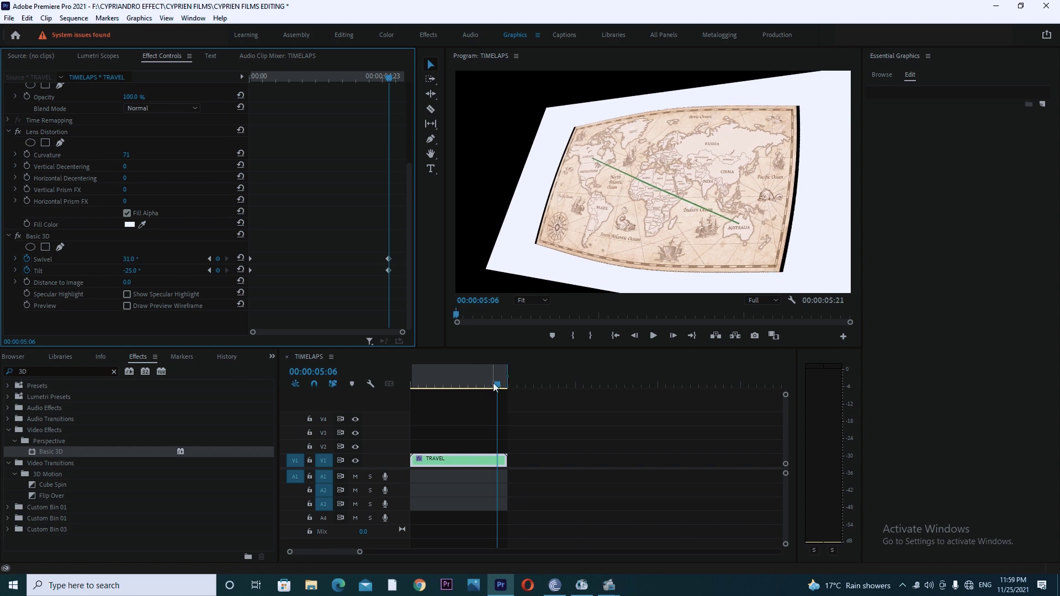
{"action": "left_click", "coordinate": [302, 452]}
{"action": "key", "text": "Home"}
{"action": "key", "text": "space"}
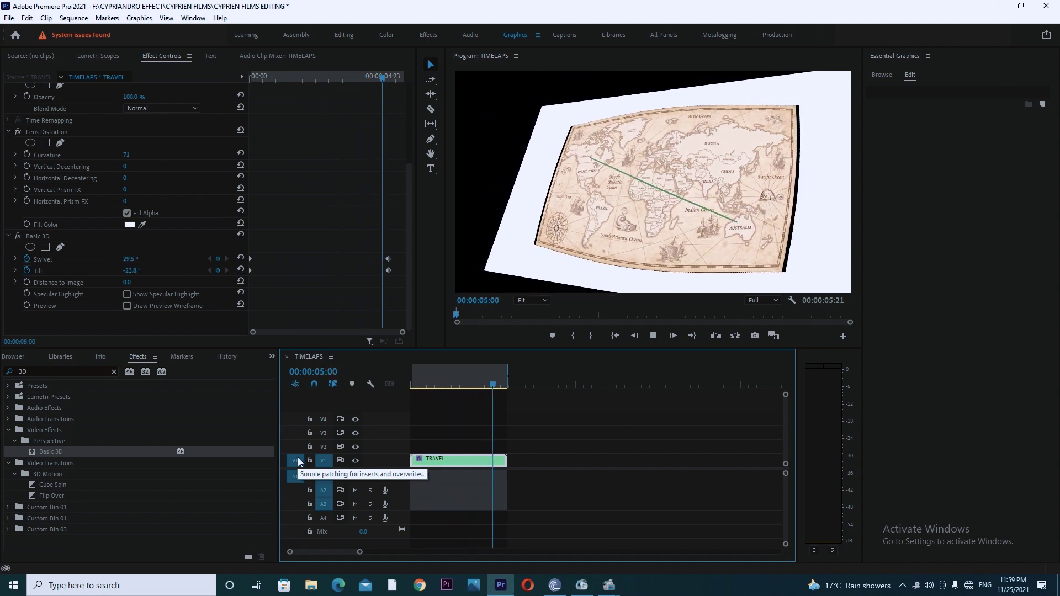
Find the Transform effect from the Distort group by searching for TRANS and apply it to the TRAVEL clip
{"action": "left_click", "coordinate": [43, 369]}
{"action": "key", "text": "BackSpace"}
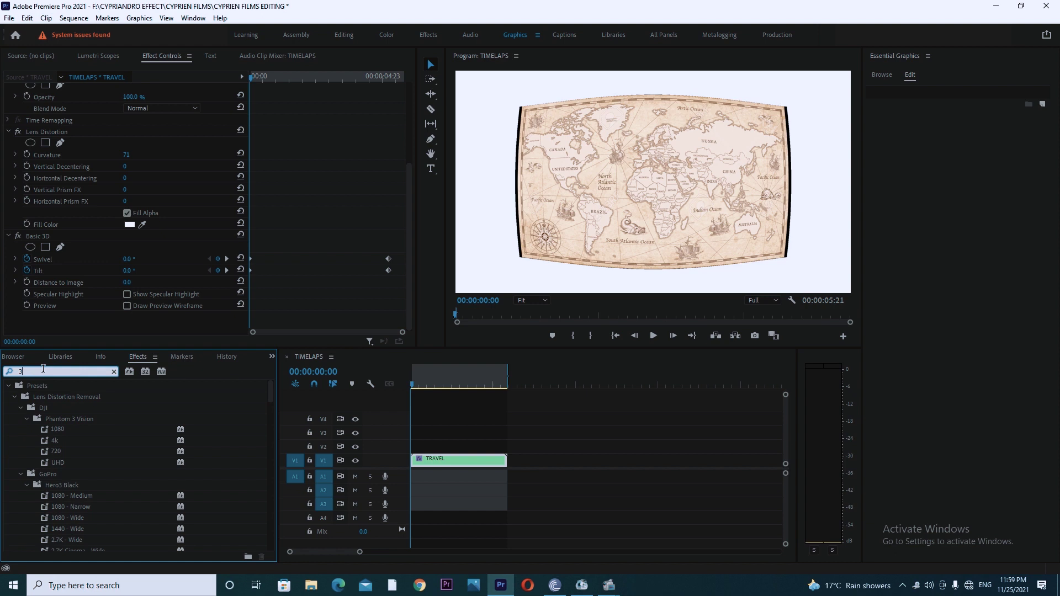
{"action": "key", "text": "BackSpace"}
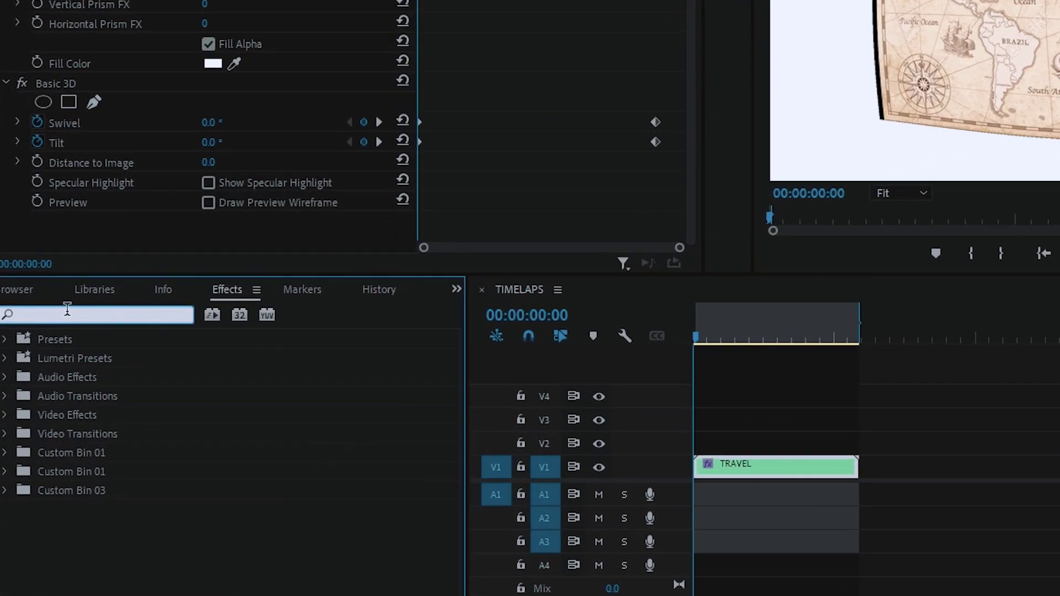
{"action": "type", "text": "TR"}
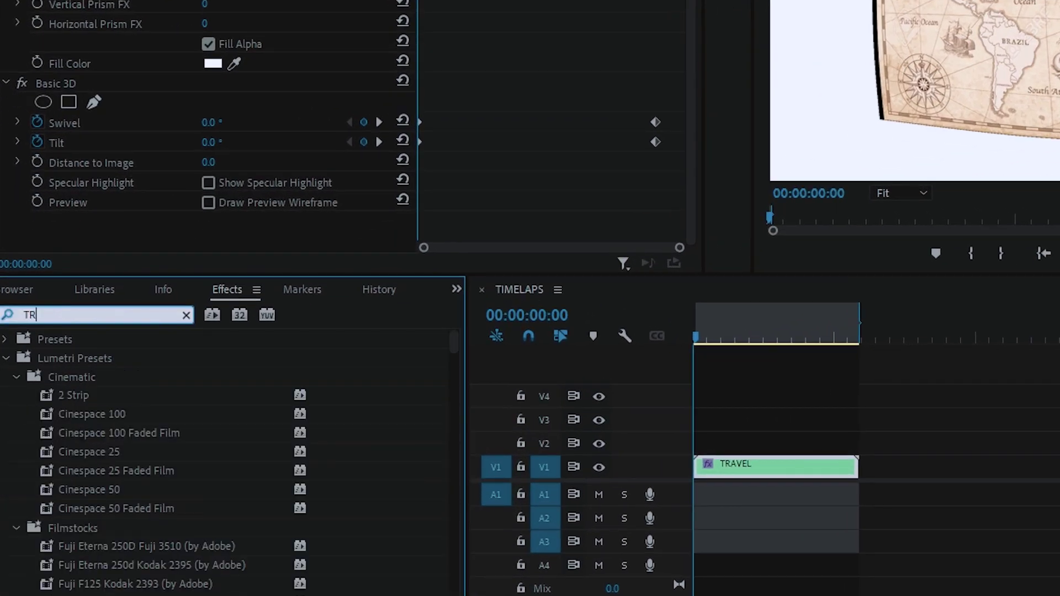
{"action": "type", "text": "ANS"}
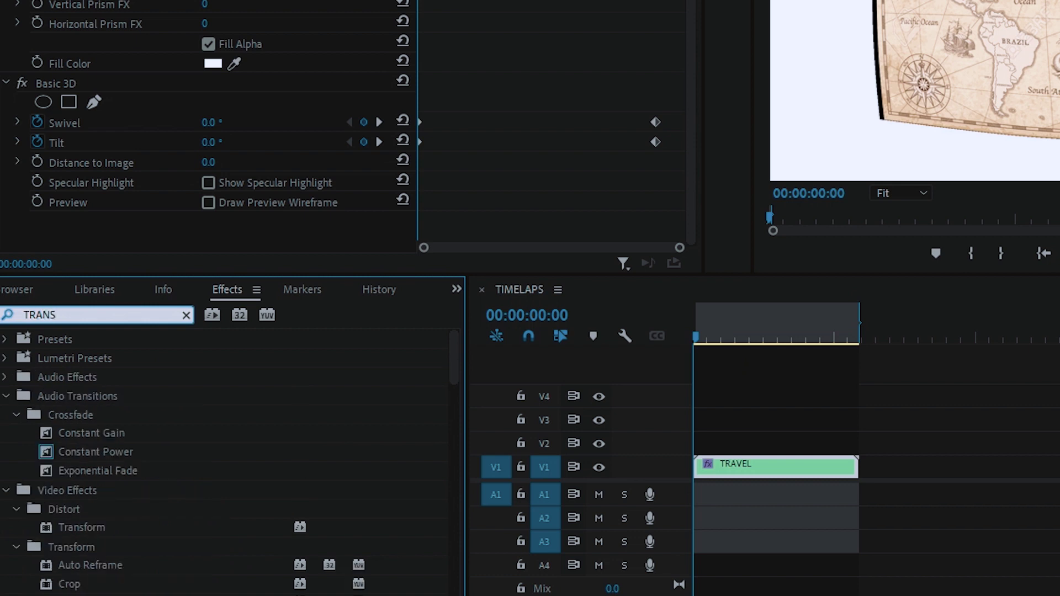
{"action": "left_click_drag", "start_coordinate": [113, 528], "coordinate": [802, 475]}
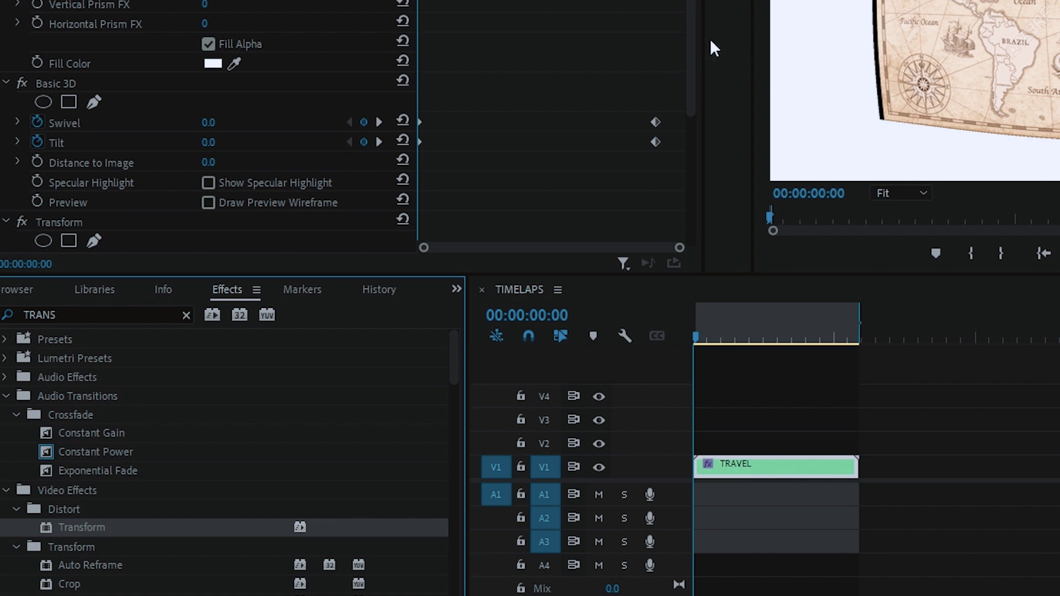
Set the Transform effect's Shutter Angle to 180 and turn off the use of the composition's shutter angle
{"action": "left_click_drag", "start_coordinate": [690, 61], "coordinate": [699, 215]}
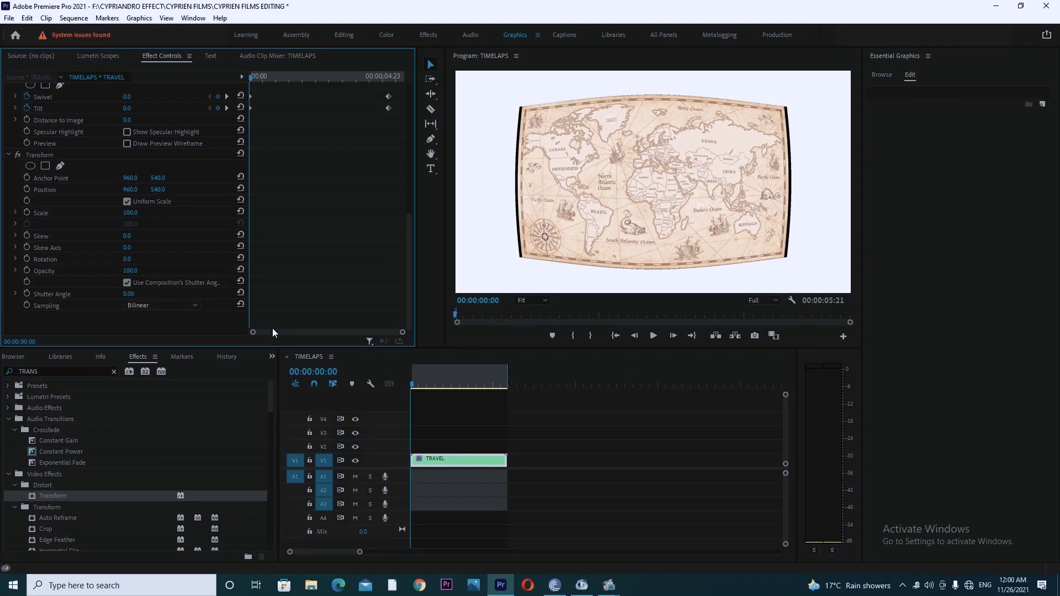
{"action": "left_click", "coordinate": [128, 294]}
{"action": "type", "text": "180"}
{"action": "key", "text": "Return"}
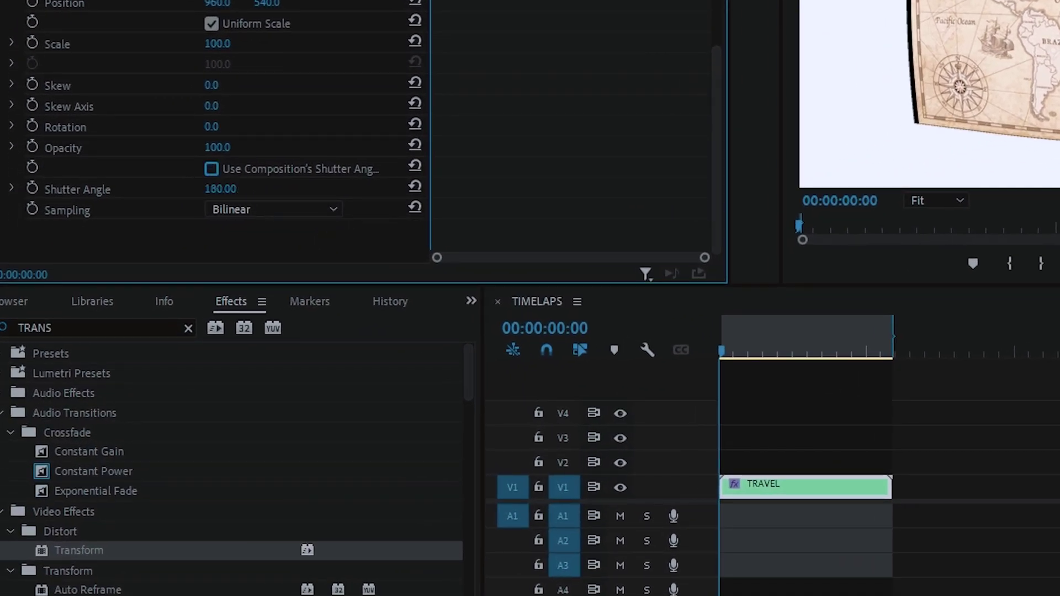
Set the Transform Scale to 160 and enable keyframing for Scale, Anchor Point and Position at 00:00:00:00
{"action": "left_click_drag", "start_coordinate": [217, 44], "coordinate": [243, 43]}
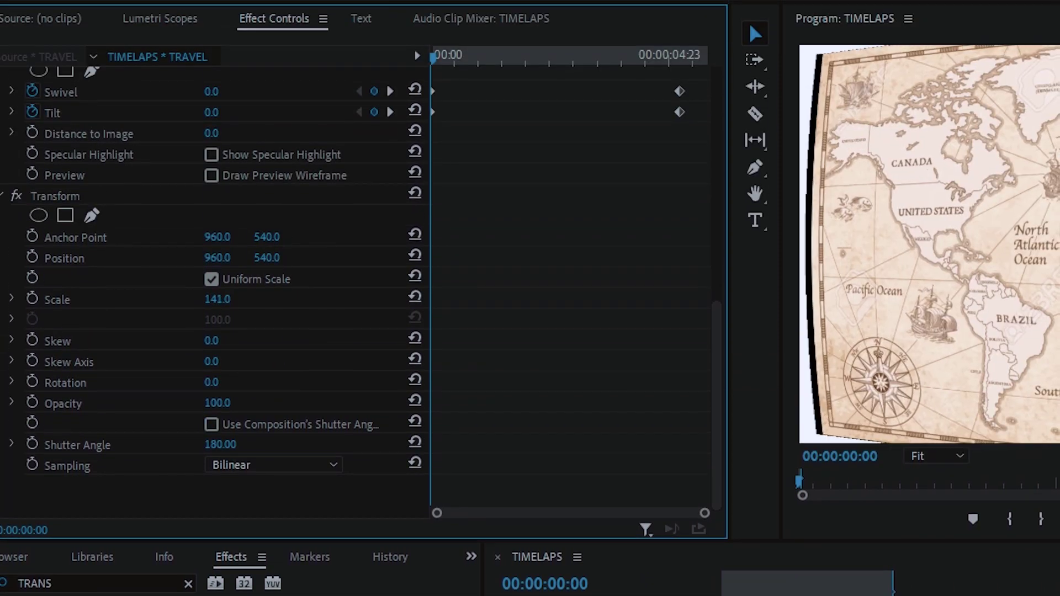
{"action": "left_click_drag", "start_coordinate": [221, 299], "coordinate": [226, 298]}
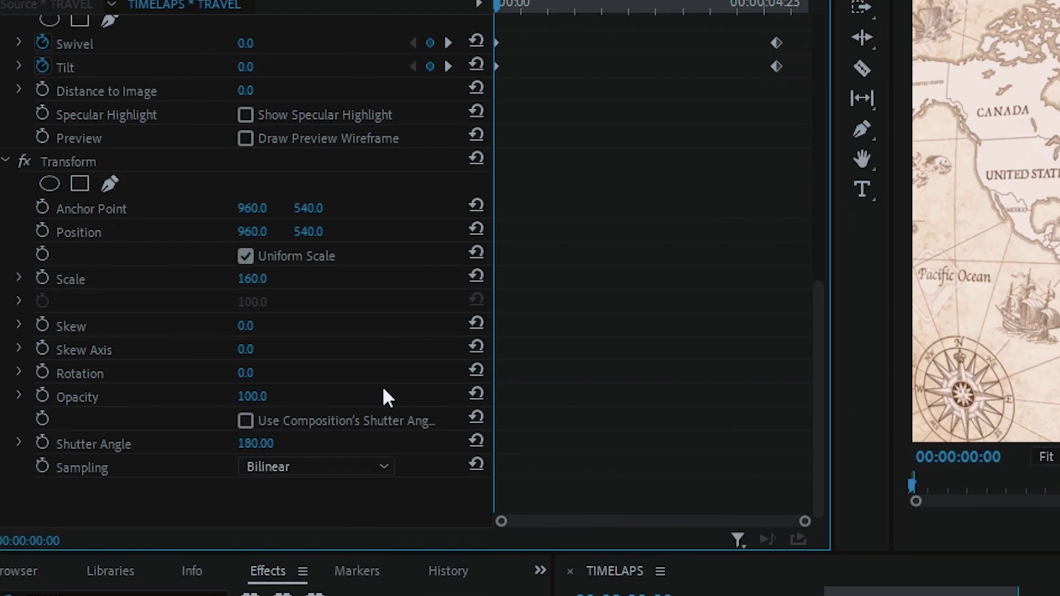
{"action": "left_click", "coordinate": [42, 276]}
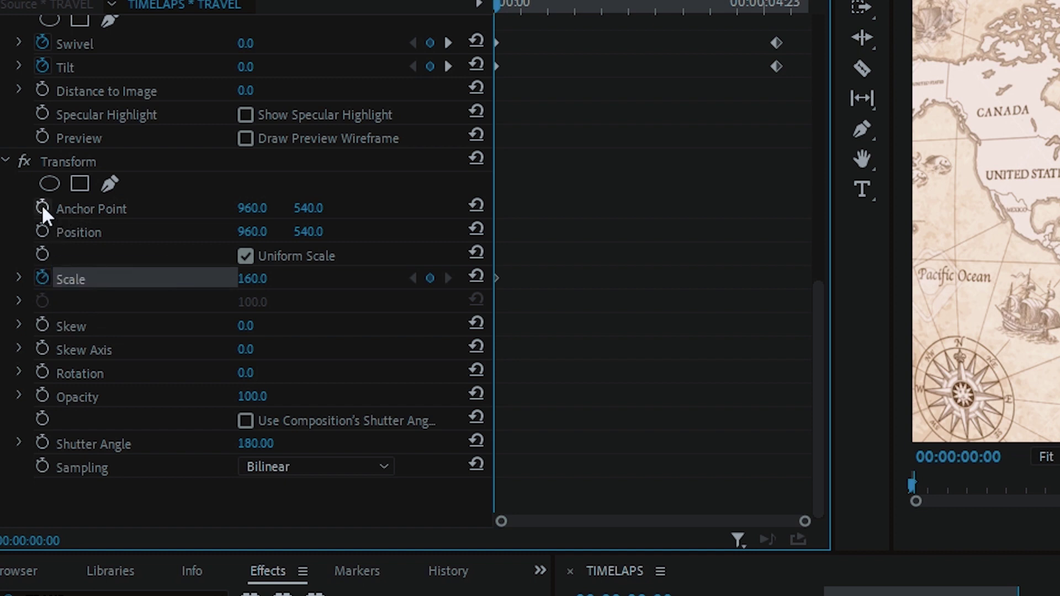
{"action": "left_click", "coordinate": [42, 208]}
{"action": "left_click", "coordinate": [43, 231]}
At 00:00:05:06, increase the Transform Scale to zoom in on the route line until the map fills the frame
{"action": "left_click_drag", "start_coordinate": [824, 595], "coordinate": [1006, 595]}
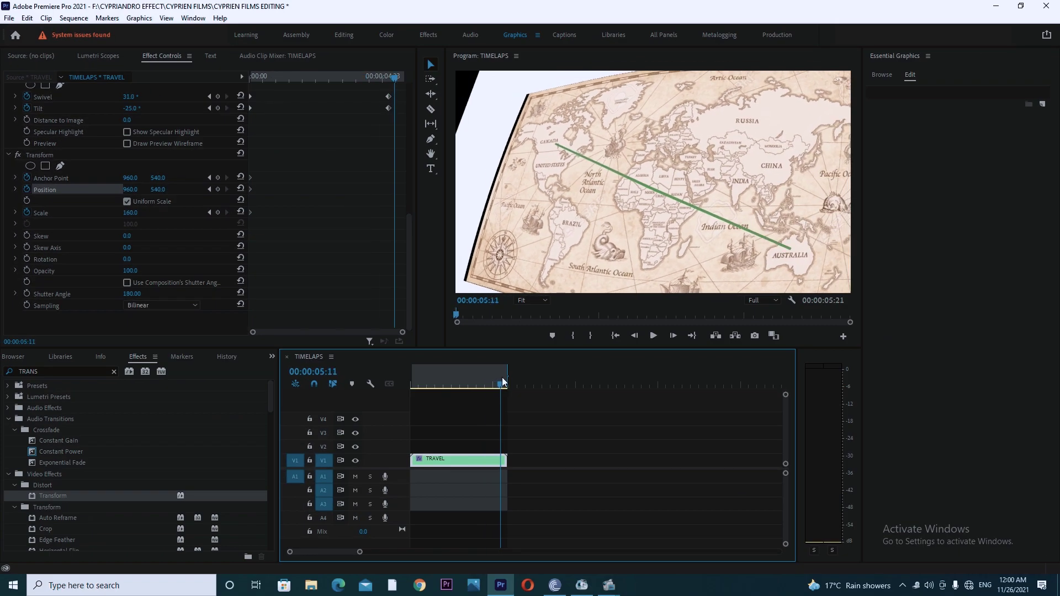
{"action": "mouse_move", "coordinate": [502, 378]}
{"action": "left_mouse_down"}
{"action": "mouse_move", "coordinate": [485, 387]}
{"action": "mouse_move", "coordinate": [498, 383]}
{"action": "left_mouse_up"}
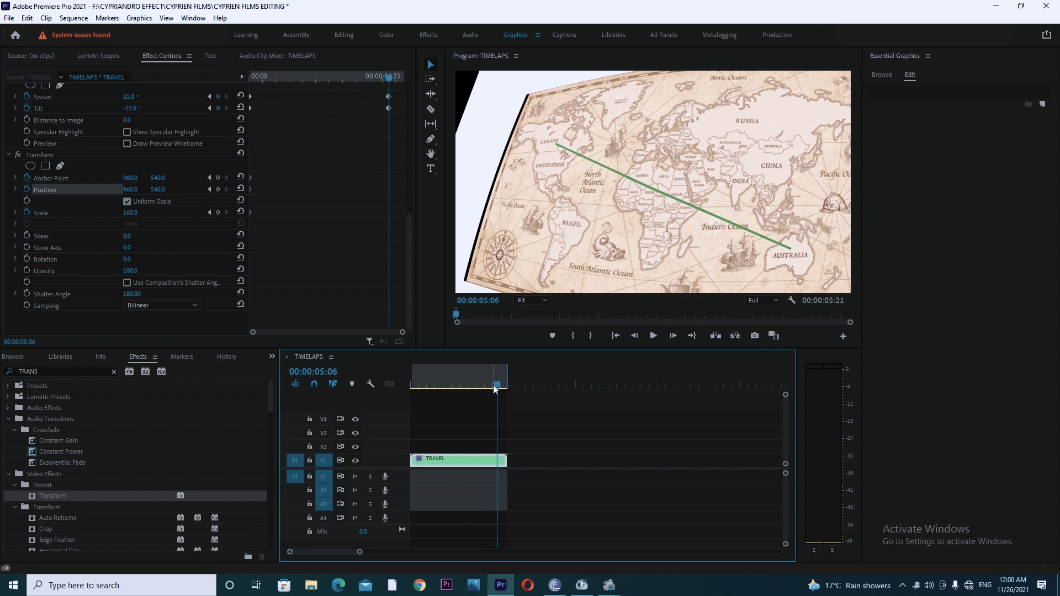
{"action": "left_click_drag", "start_coordinate": [130, 213], "coordinate": [189, 213]}
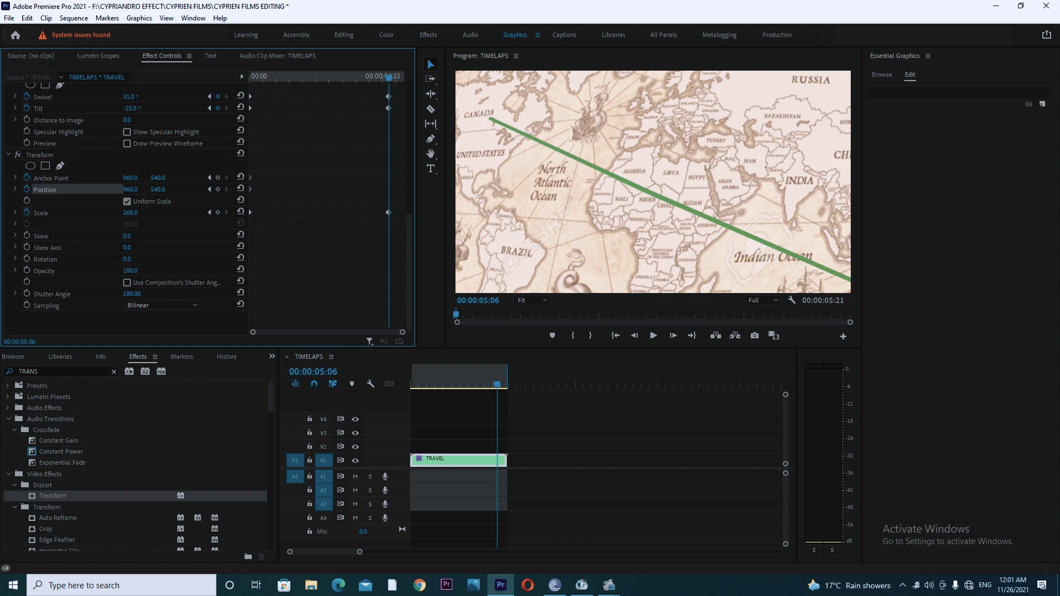
{"action": "left_click_drag", "start_coordinate": [189, 213], "coordinate": [180, 213]}
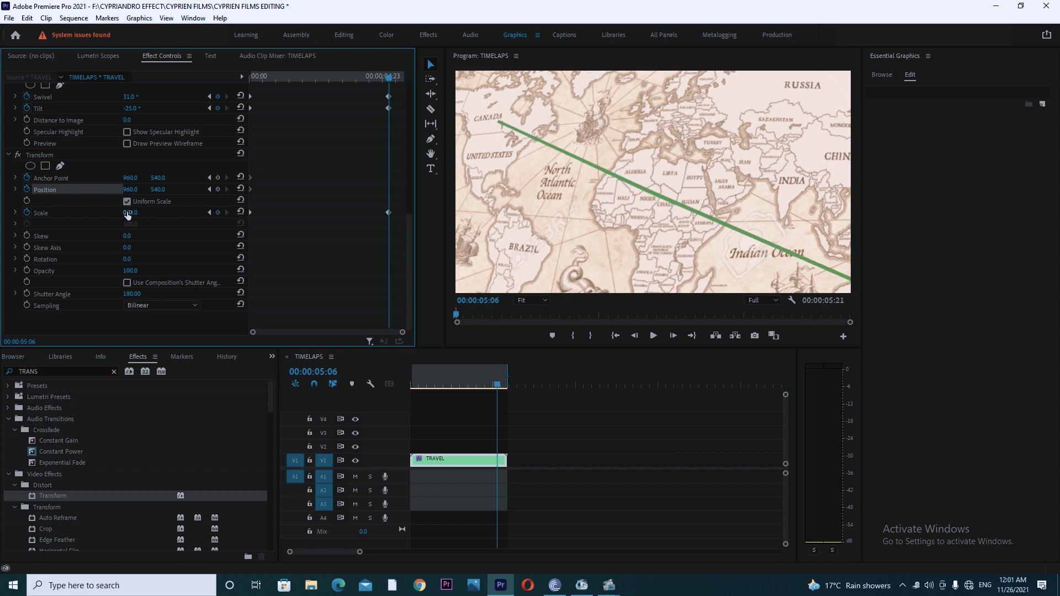
At 00:00:05:06, set the Transform Scale to 304 and Anchor Point to 1254, 695, and preview the zoom from the start
{"action": "left_click_drag", "start_coordinate": [130, 212], "coordinate": [144, 213]}
{"action": "left_click_drag", "start_coordinate": [129, 178], "coordinate": [88, 177]}
{"action": "left_click_drag", "start_coordinate": [131, 212], "coordinate": [82, 179]}
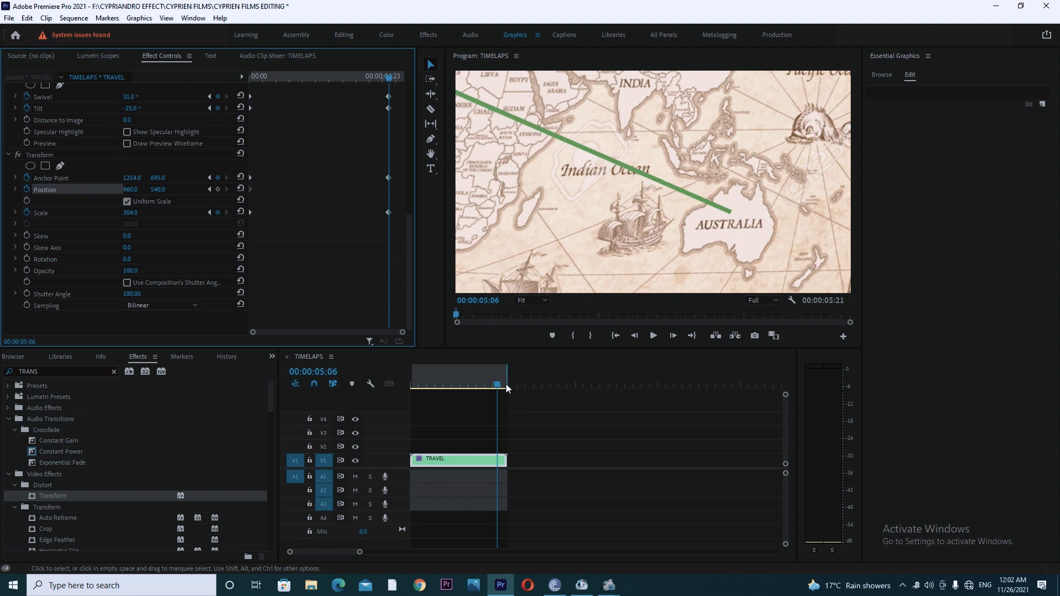
{"action": "left_click_drag", "start_coordinate": [495, 386], "coordinate": [325, 422]}
{"action": "key", "text": "space"}
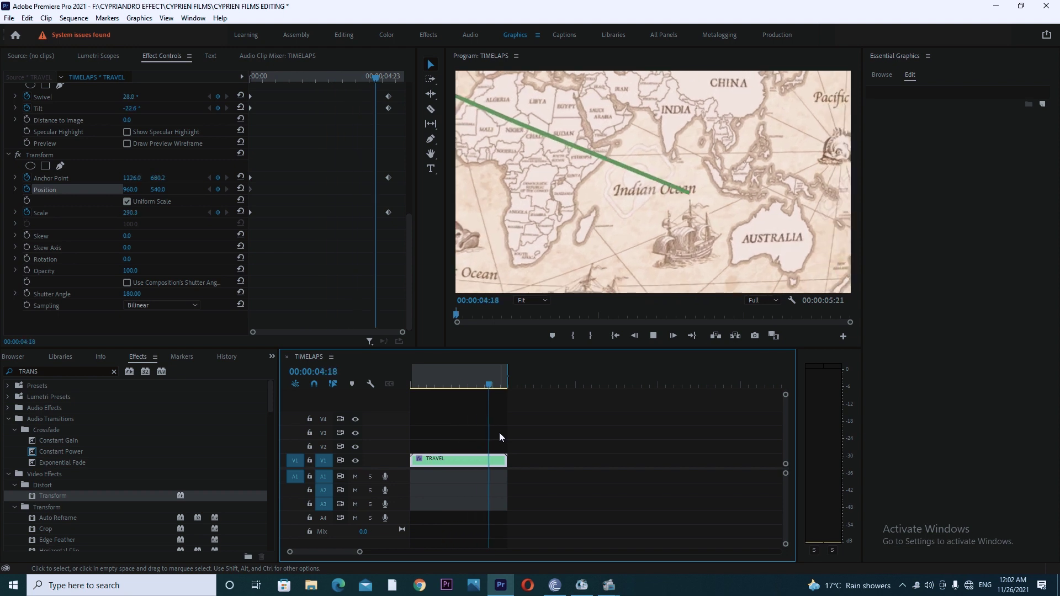
{"action": "key", "text": "space"}
Apply Ease Out temporal interpolation to the starting keyframes and Ease In to the ending keyframes of the tilt and Transform animation
{"action": "right_click", "coordinate": [250, 211]}
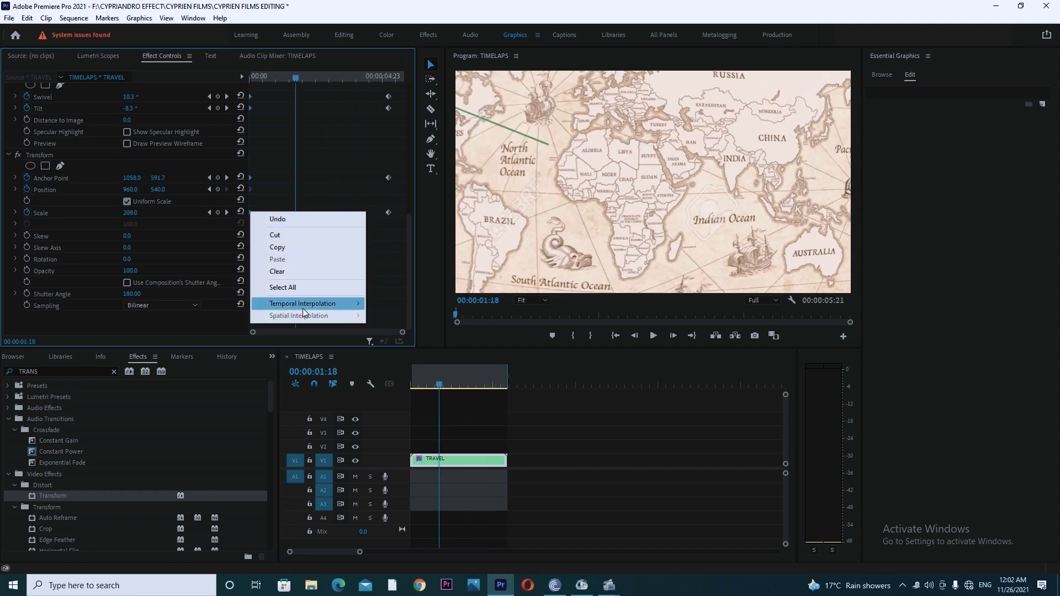
{"action": "mouse_move", "coordinate": [337, 304]}
{"action": "left_click", "coordinate": [401, 380]}
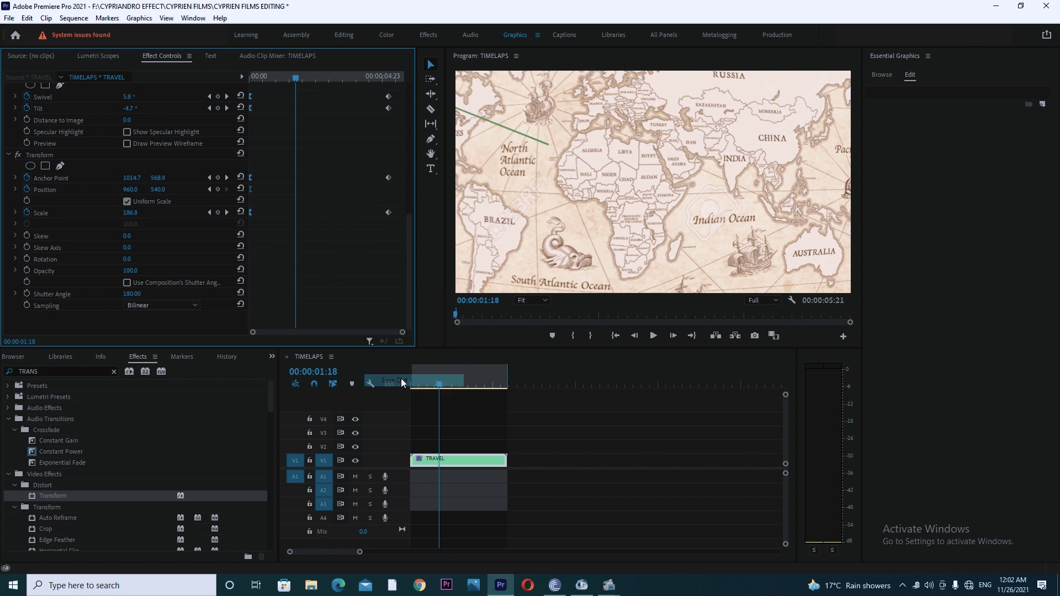
{"action": "left_click_drag", "start_coordinate": [382, 88], "coordinate": [400, 227]}
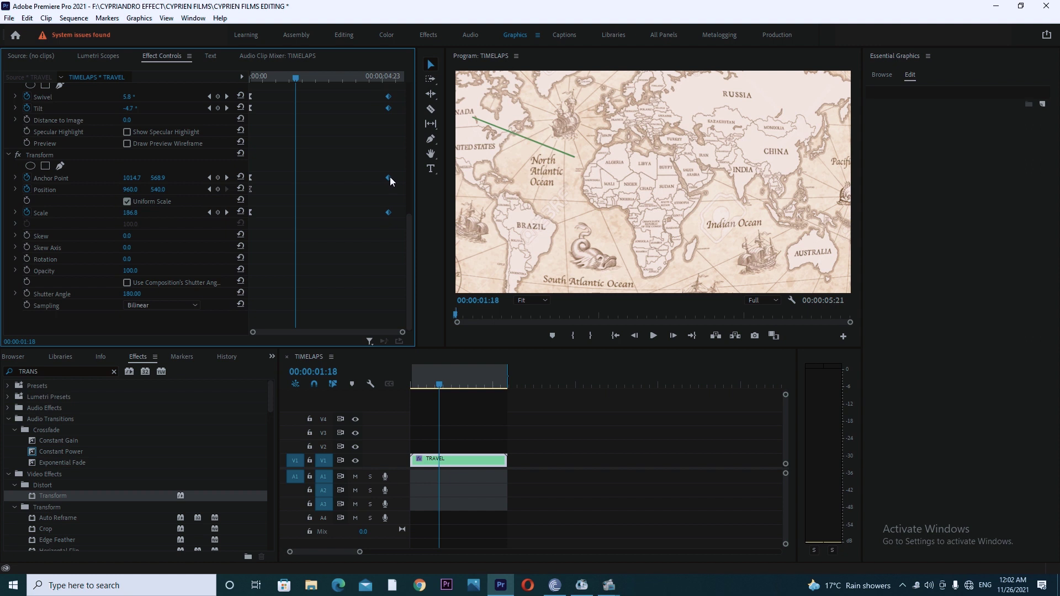
{"action": "right_click", "coordinate": [390, 177]}
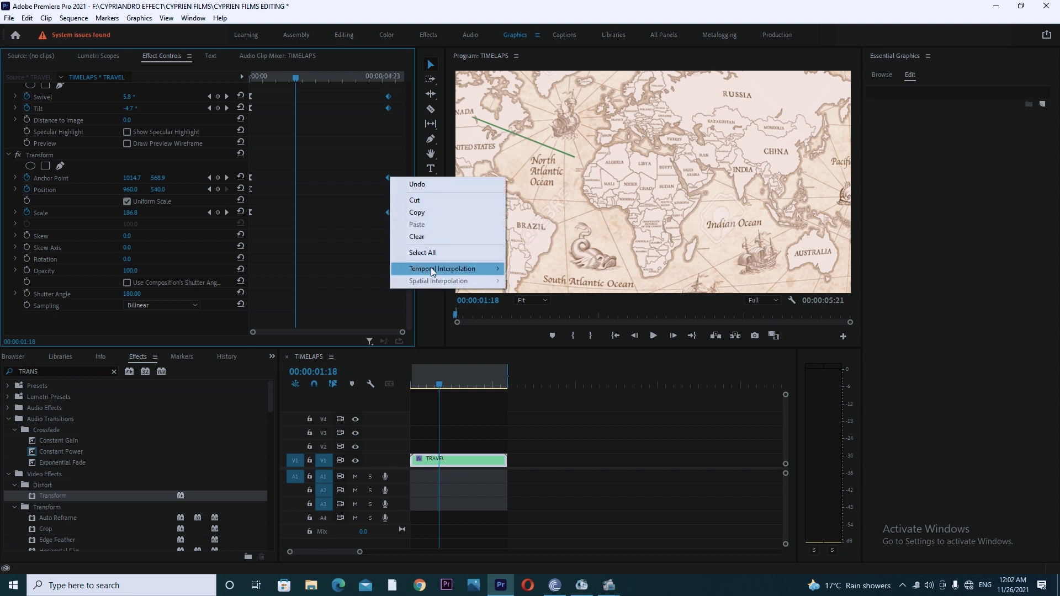
{"action": "mouse_move", "coordinate": [432, 270]}
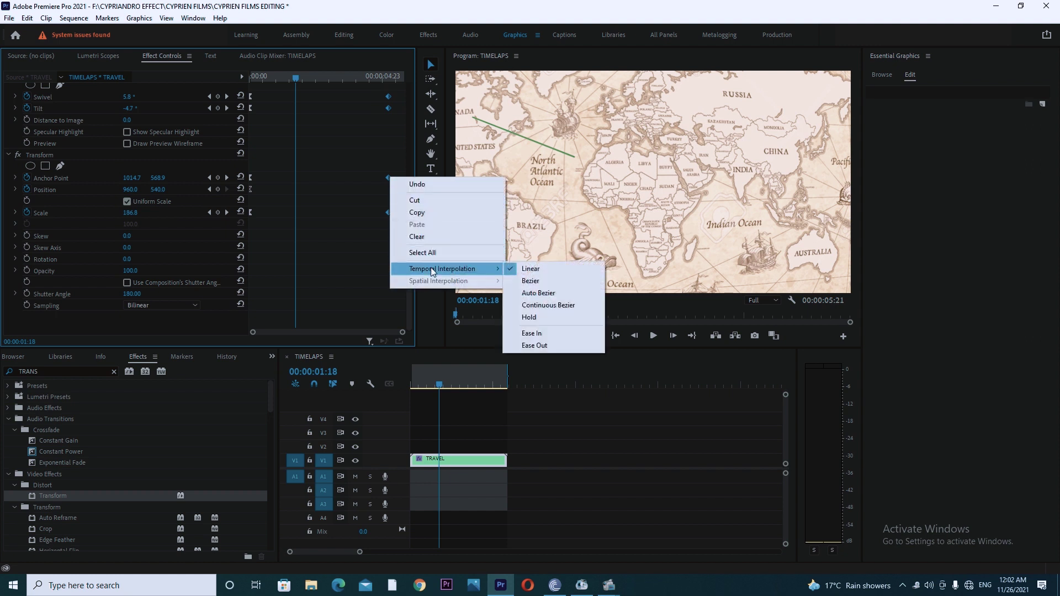
{"action": "left_click", "coordinate": [528, 334]}
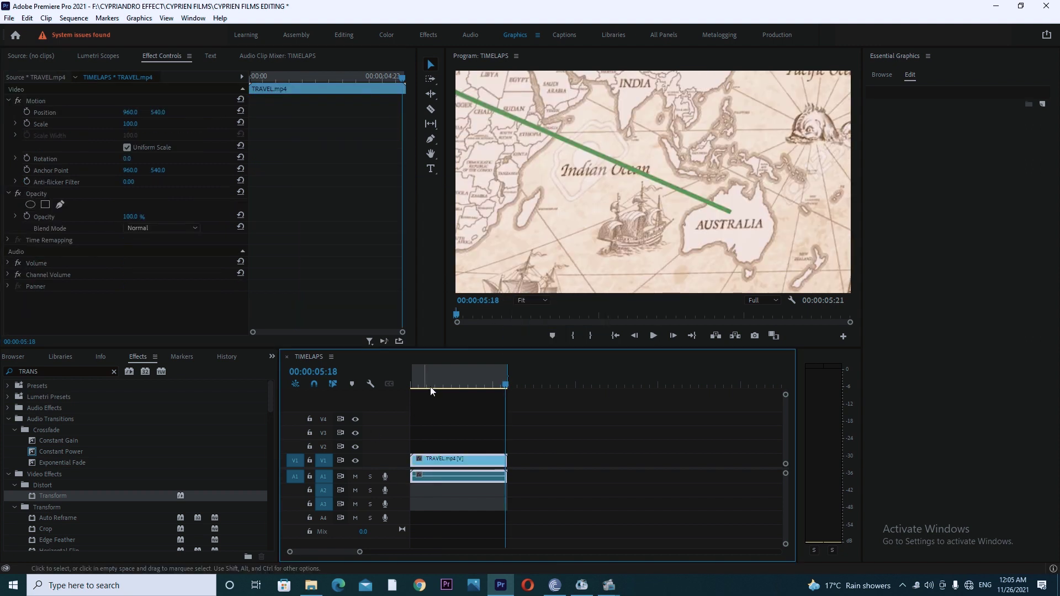
Return to 00:00:00:00, find Lighting Effects by searching for LIGHT, and apply it to the TRAVEL.mp4 clip
{"action": "left_click_drag", "start_coordinate": [430, 386], "coordinate": [337, 442]}
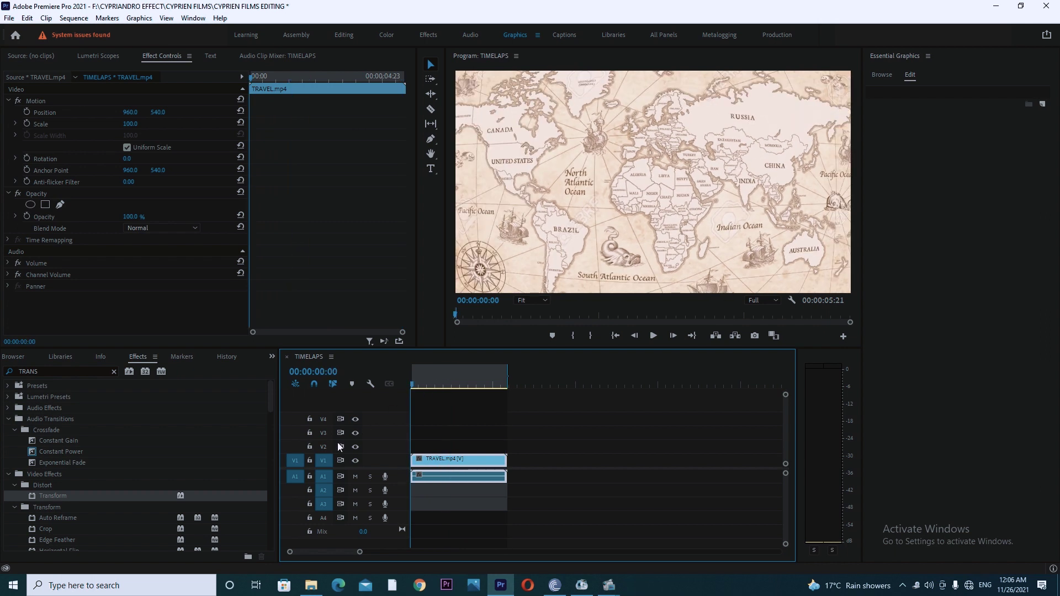
{"action": "left_click", "coordinate": [47, 370]}
{"action": "key", "text": "BackSpace"}
{"action": "key", "text": "BackSpace"}
{"action": "key", "text": "BackSpace"}
{"action": "key", "text": "BackSpace"}
{"action": "key", "text": "BackSpace"}
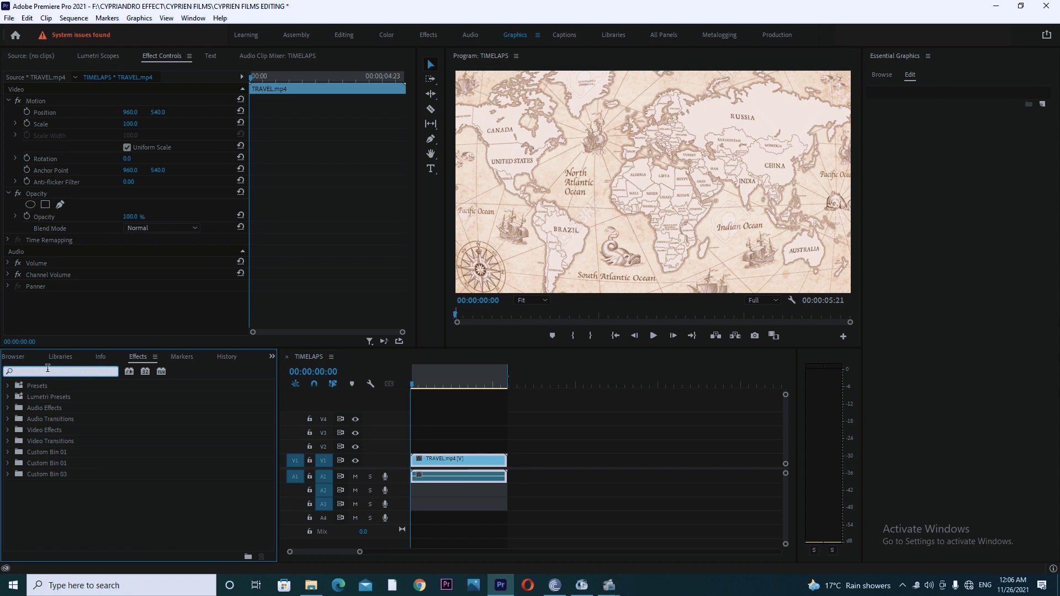
{"action": "type", "text": "LI"}
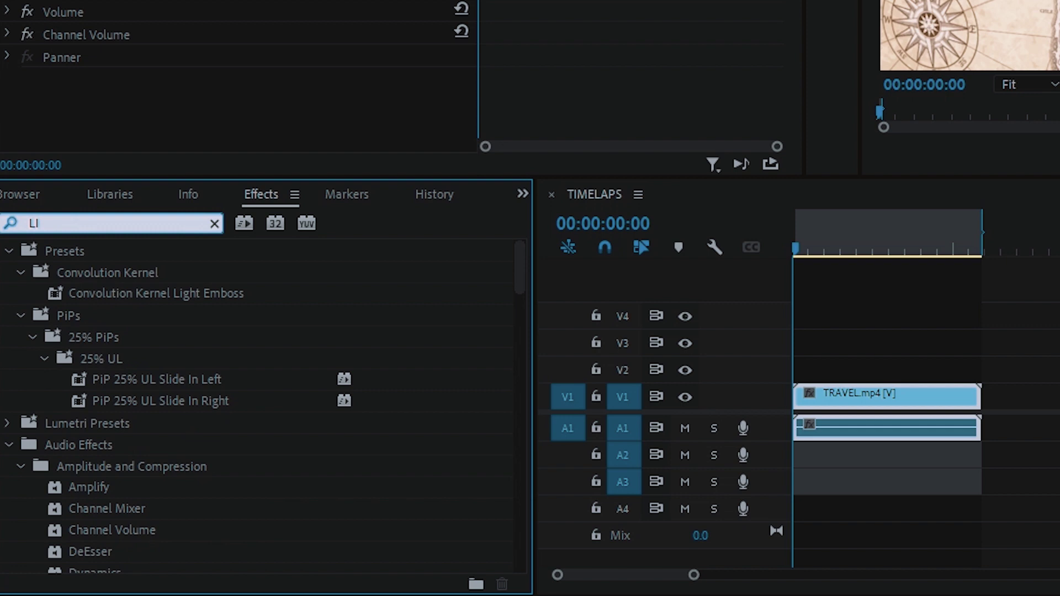
{"action": "type", "text": "GH"}
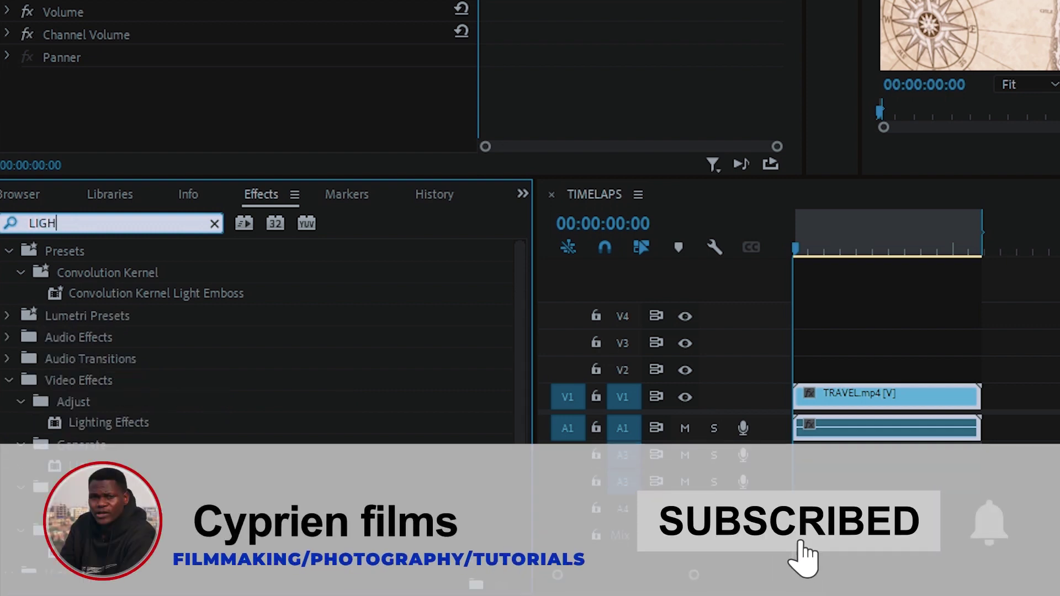
{"action": "type", "text": "T"}
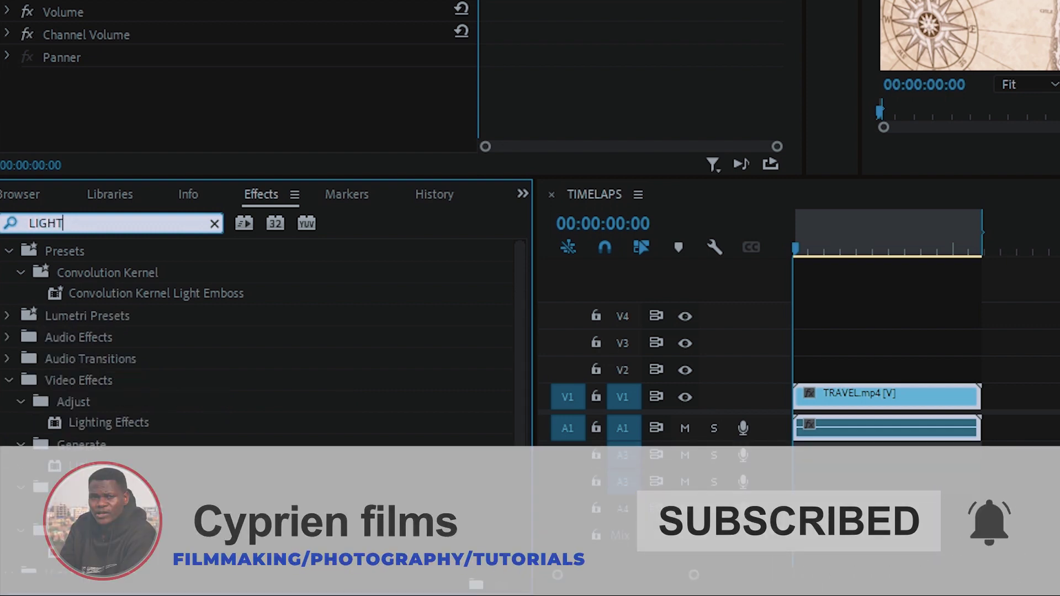
{"action": "left_click_drag", "start_coordinate": [120, 426], "coordinate": [841, 405]}
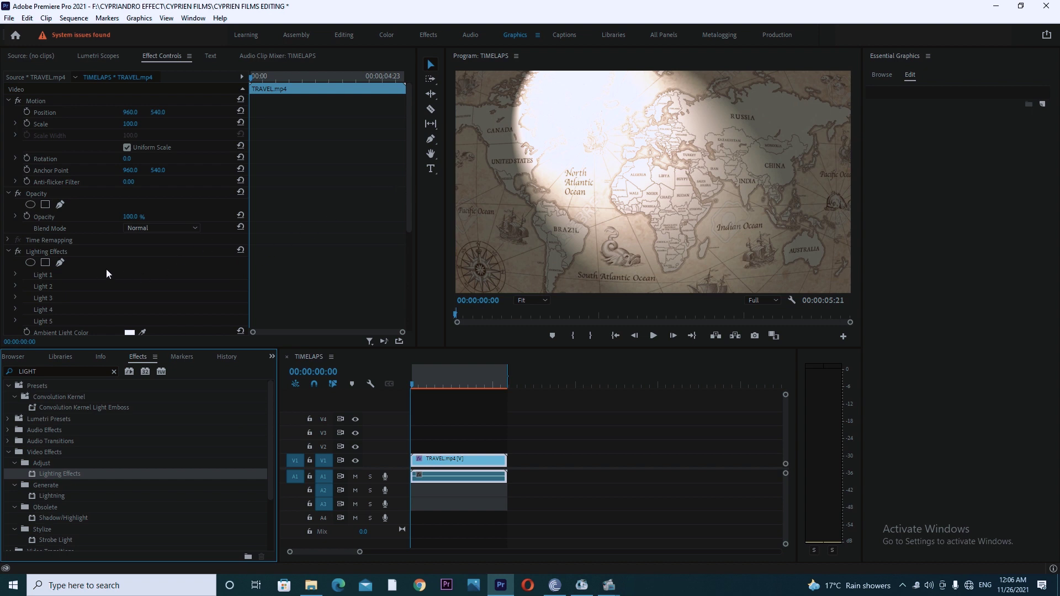
Set the Light 1 color of Lighting Effects to a warm orange-tan, CB8727
{"action": "left_click", "coordinate": [17, 274]}
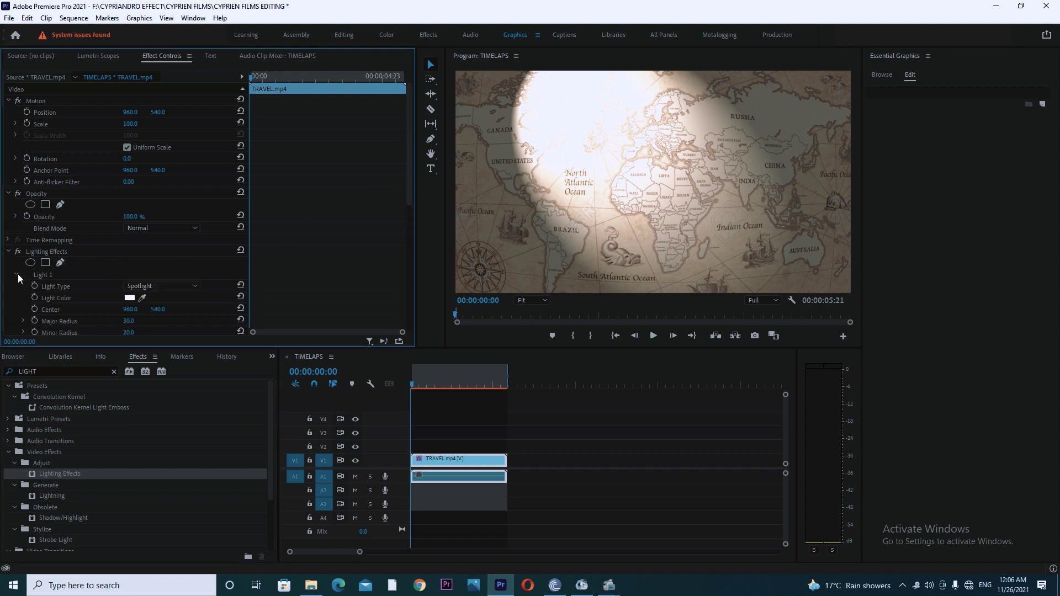
{"action": "left_click", "coordinate": [129, 298]}
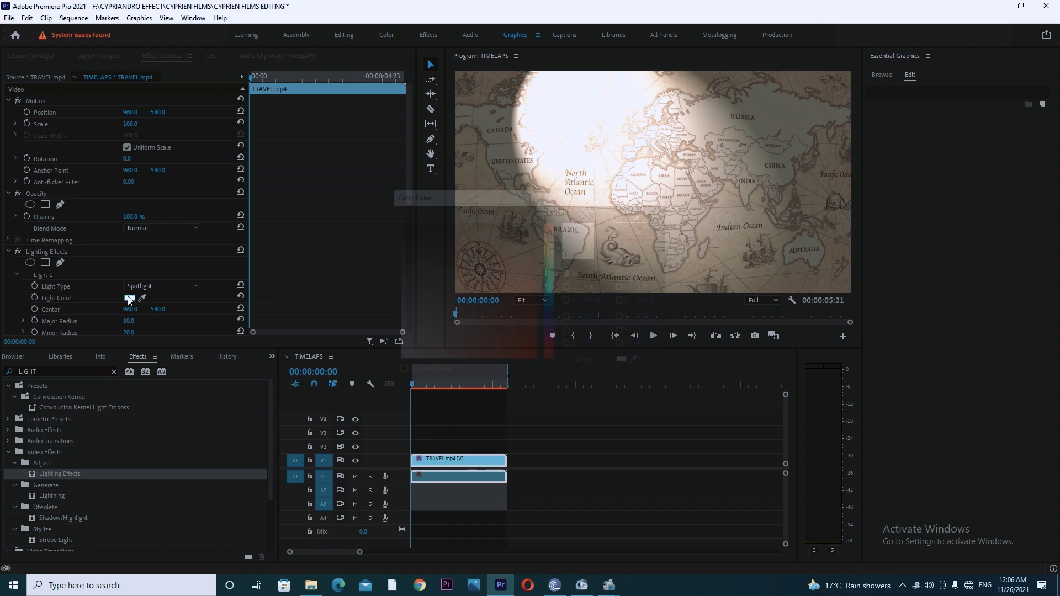
{"action": "left_click_drag", "start_coordinate": [554, 244], "coordinate": [555, 240]}
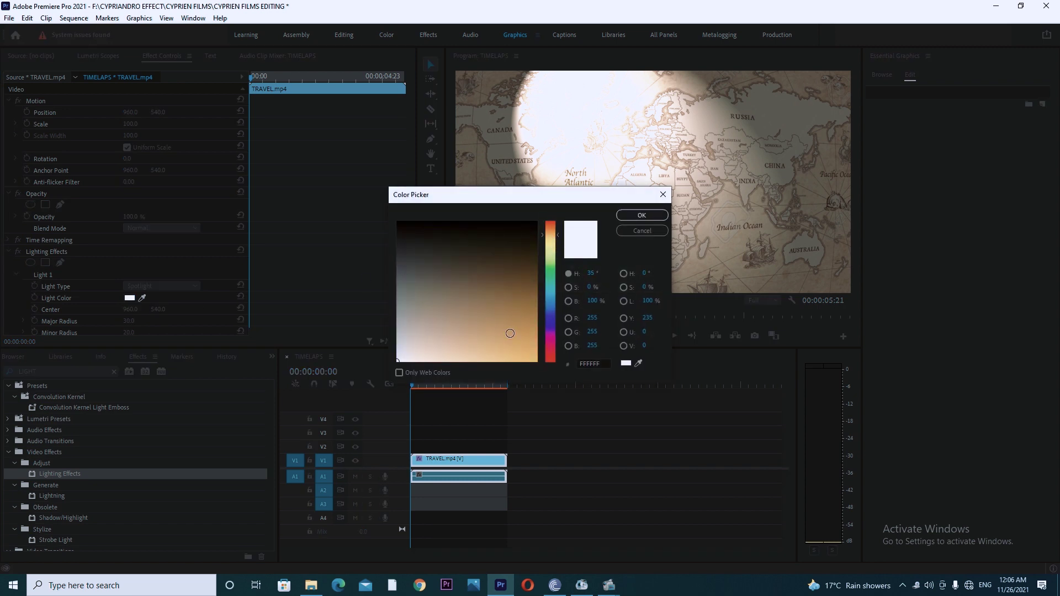
{"action": "left_click", "coordinate": [510, 332]}
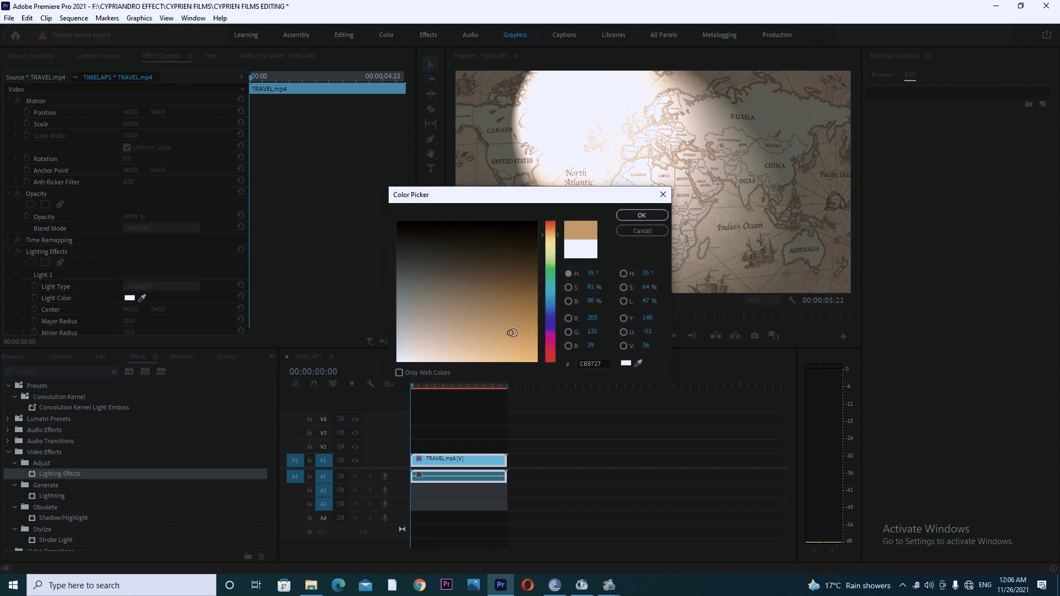
{"action": "left_click", "coordinate": [644, 213]}
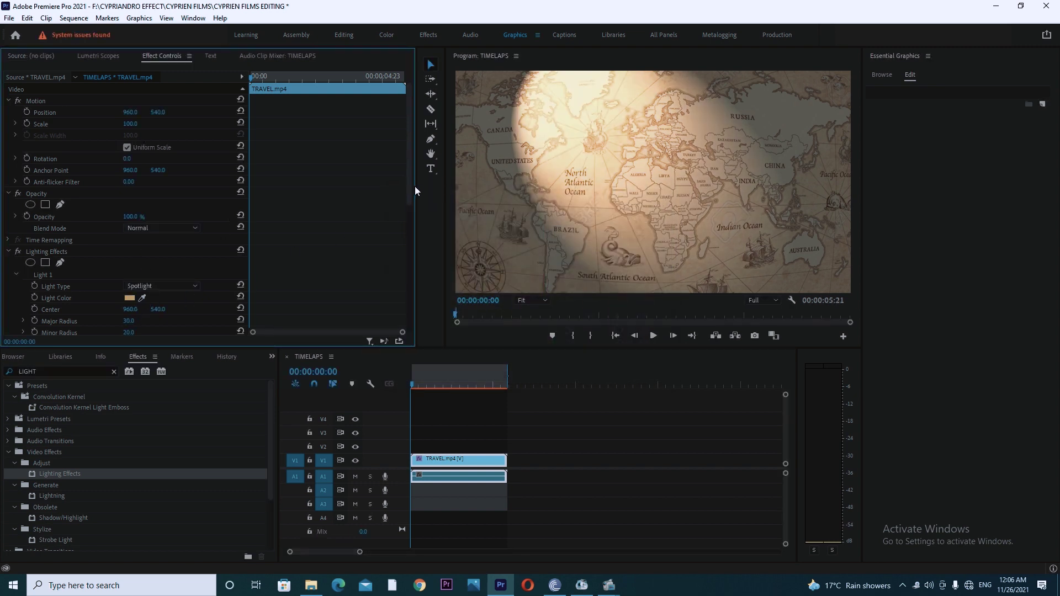
Set the Light 1 Center to 581, 537 so the spotlight falls on the Americas, and preview the result
{"action": "left_click_drag", "start_coordinate": [411, 191], "coordinate": [413, 204]}
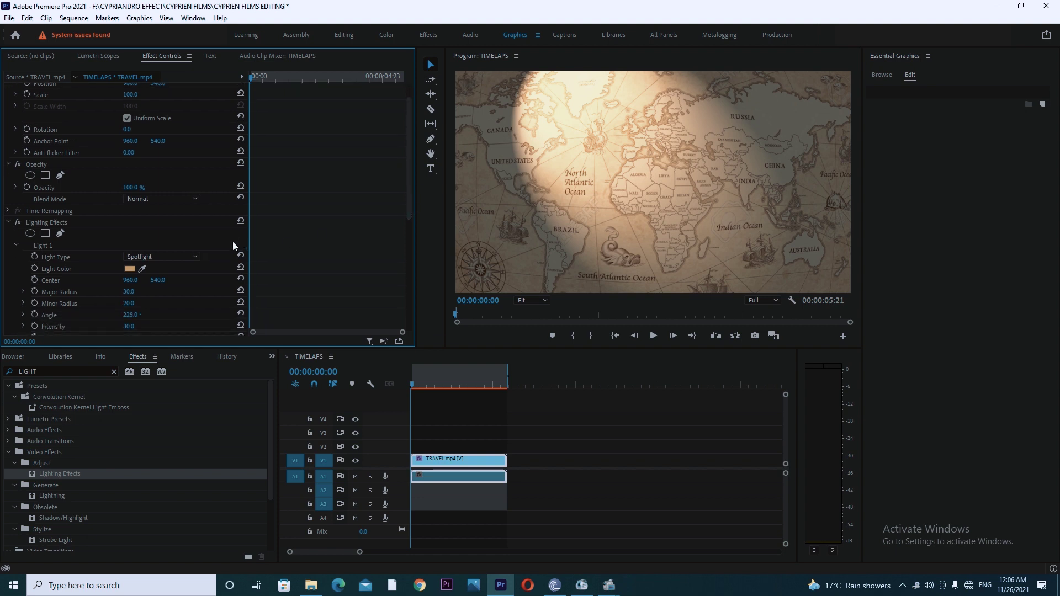
{"action": "left_click_drag", "start_coordinate": [158, 280], "coordinate": [204, 280]}
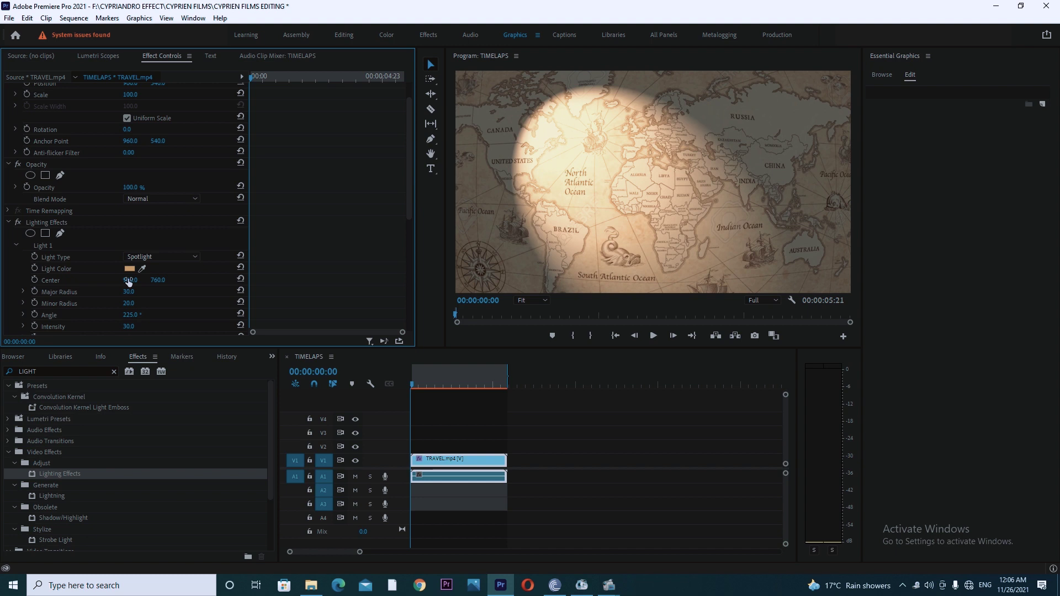
{"action": "left_click_drag", "start_coordinate": [130, 284], "coordinate": [155, 280]}
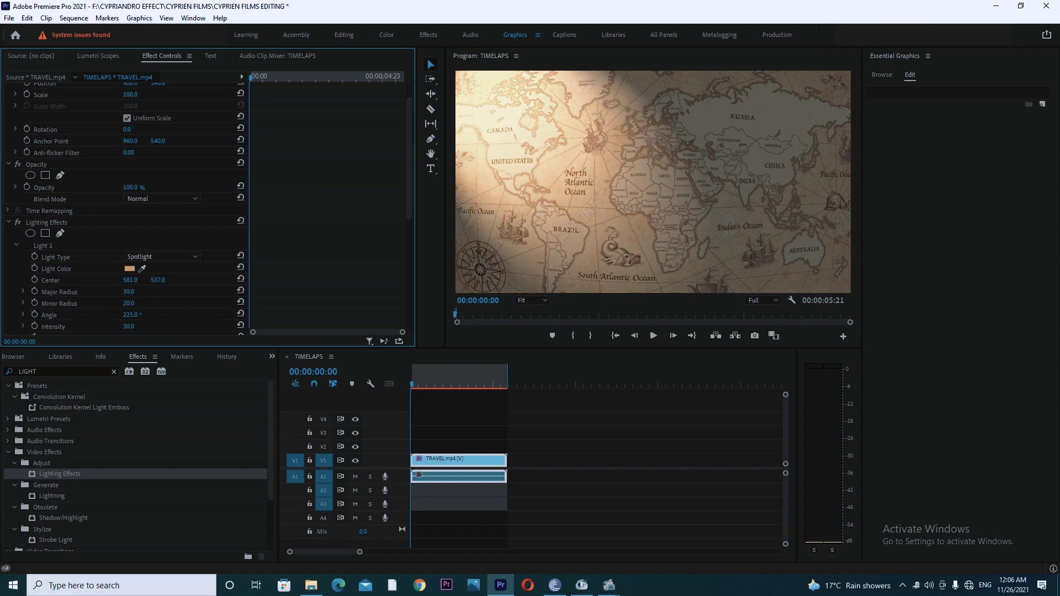
{"action": "key", "text": "space"}
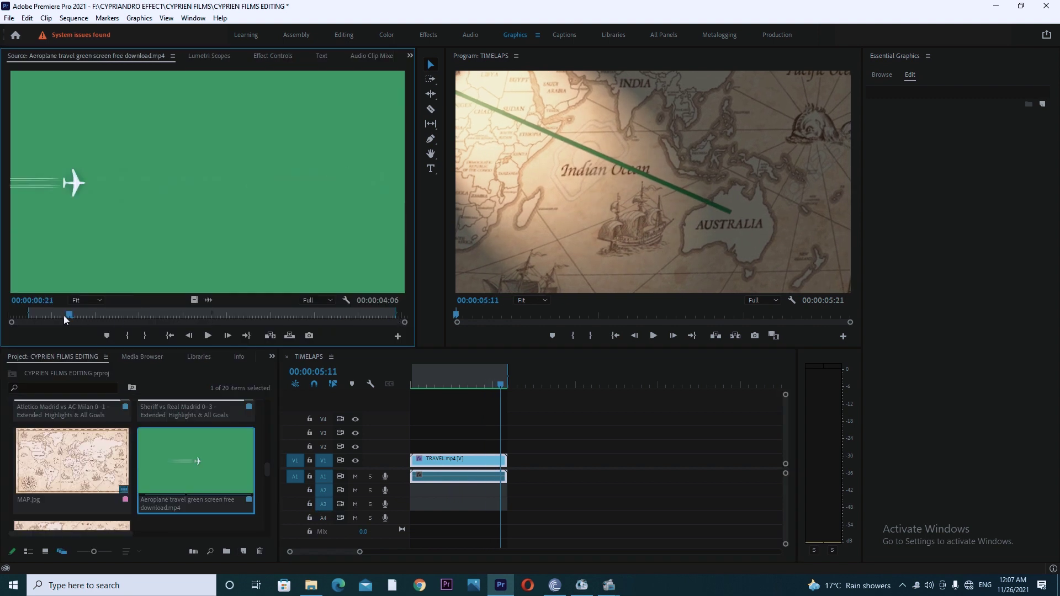
Review the aeroplane green-screen clip, place only its video on V2 in the empty area after TRAVEL.mp4, and scale it to frame size
{"action": "left_click_drag", "start_coordinate": [64, 315], "coordinate": [165, 318]}
{"action": "left_click", "coordinate": [29, 316]}
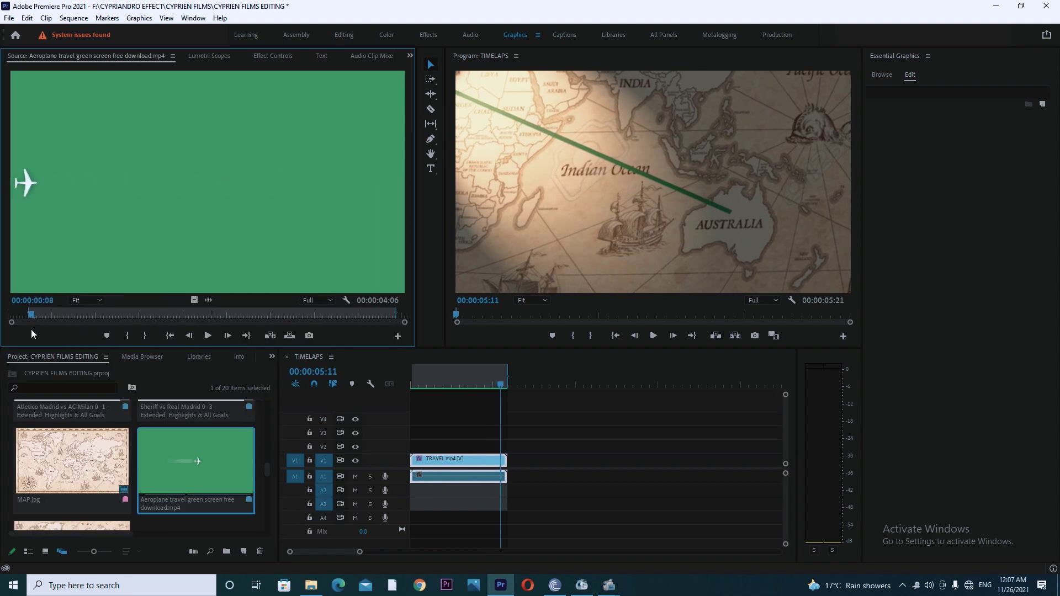
{"action": "left_click_drag", "start_coordinate": [195, 300], "coordinate": [611, 447]}
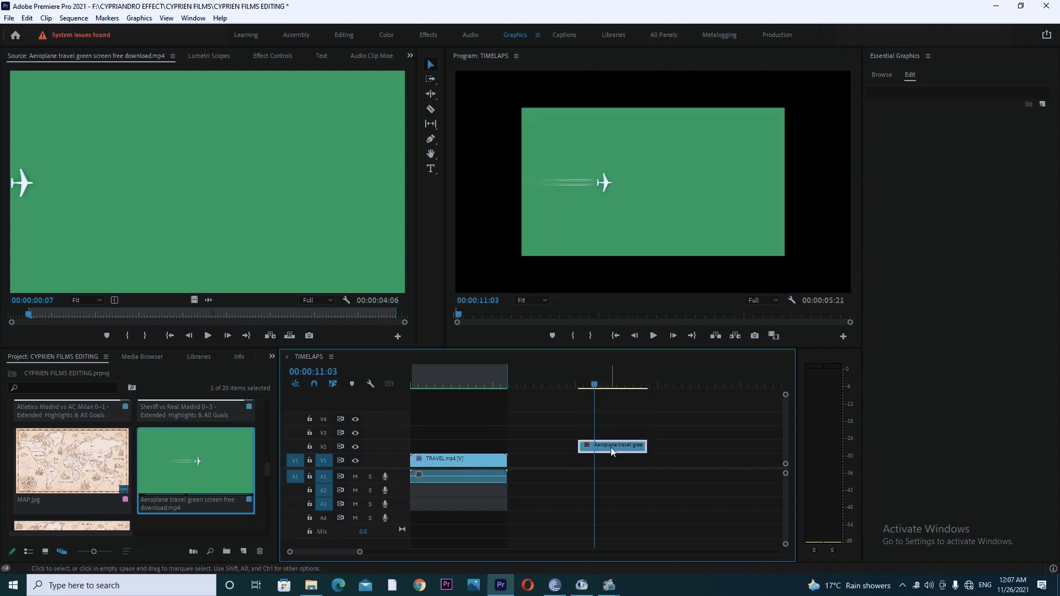
{"action": "right_click", "coordinate": [610, 447]}
{"action": "left_click", "coordinate": [638, 452]}
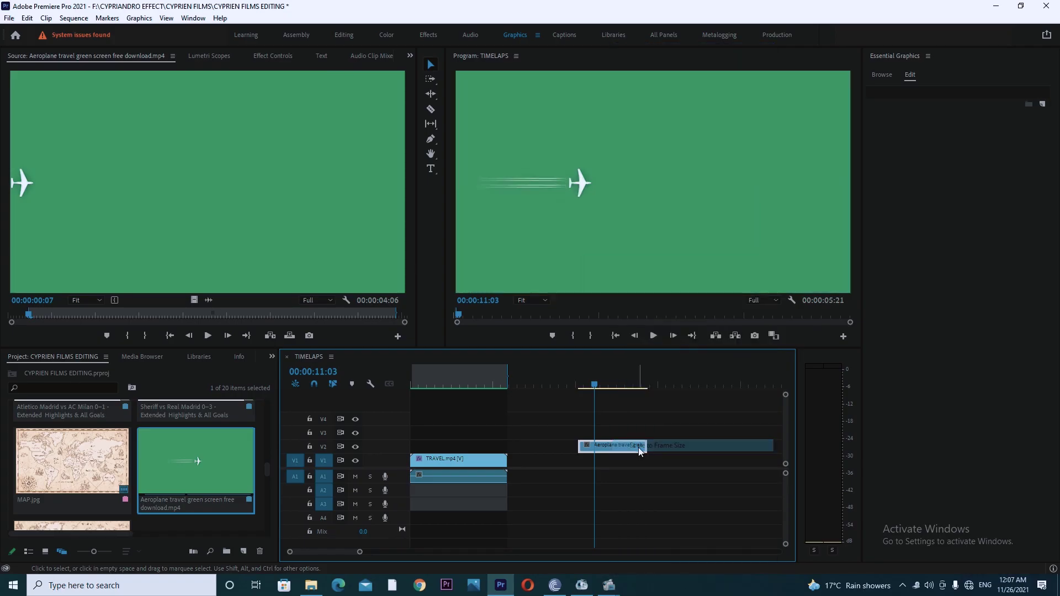
Move the aeroplane clip to the start of V2, directly above TRAVEL.mp4
{"action": "left_click_drag", "start_coordinate": [608, 387], "coordinate": [577, 403]}
{"action": "left_click_drag", "start_coordinate": [610, 445], "coordinate": [442, 445]}
{"action": "left_click_drag", "start_coordinate": [452, 385], "coordinate": [411, 400]}
Find the Ultra Key effect by searching for ULT and apply it to the aeroplane clip on V2
{"action": "key", "text": "shift+7"}
{"action": "left_click", "coordinate": [49, 371]}
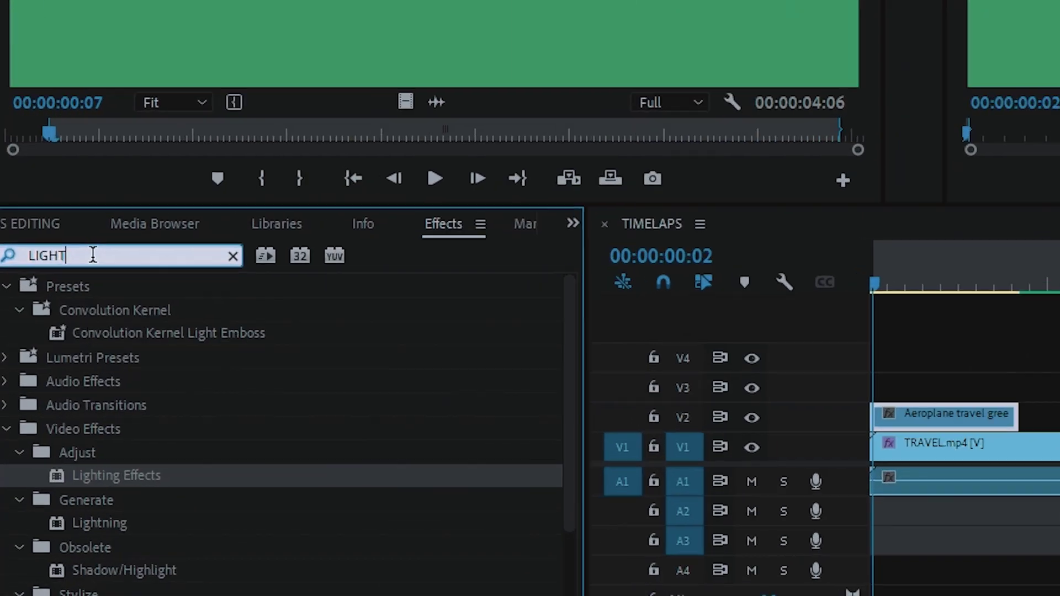
{"action": "key", "text": "BackSpace"}
{"action": "key", "text": "BackSpace"}
{"action": "key", "text": "BackSpace"}
{"action": "key", "text": "BackSpace"}
{"action": "key", "text": "BackSpace"}
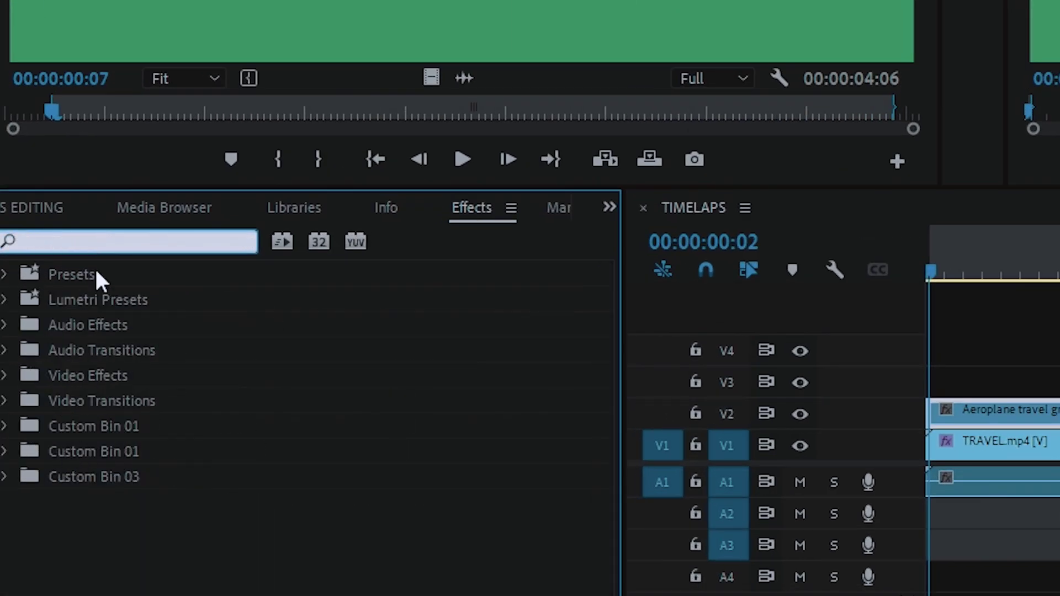
{"action": "type", "text": "U"}
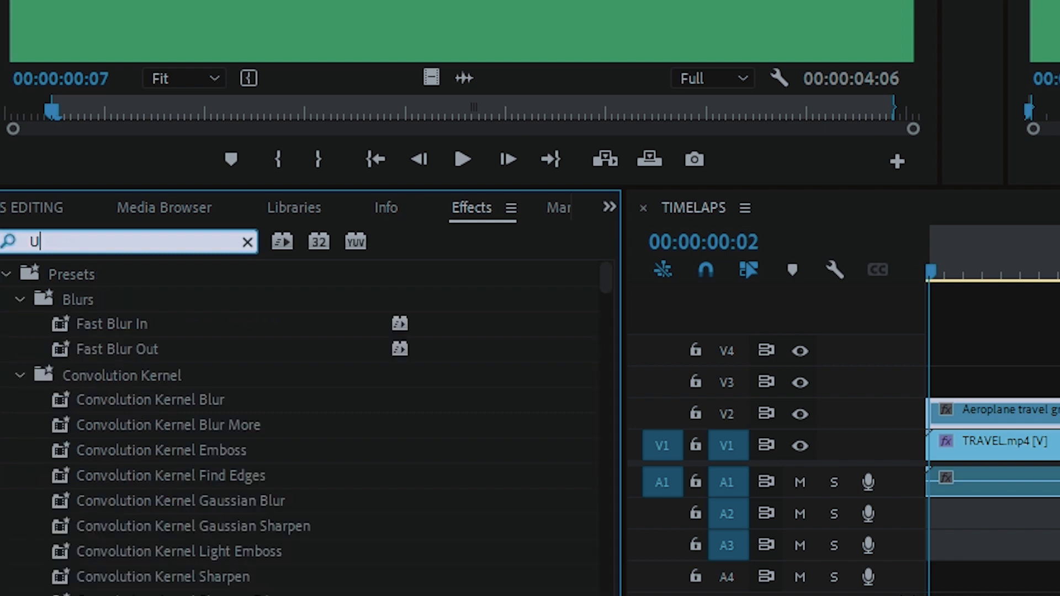
{"action": "type", "text": "LT"}
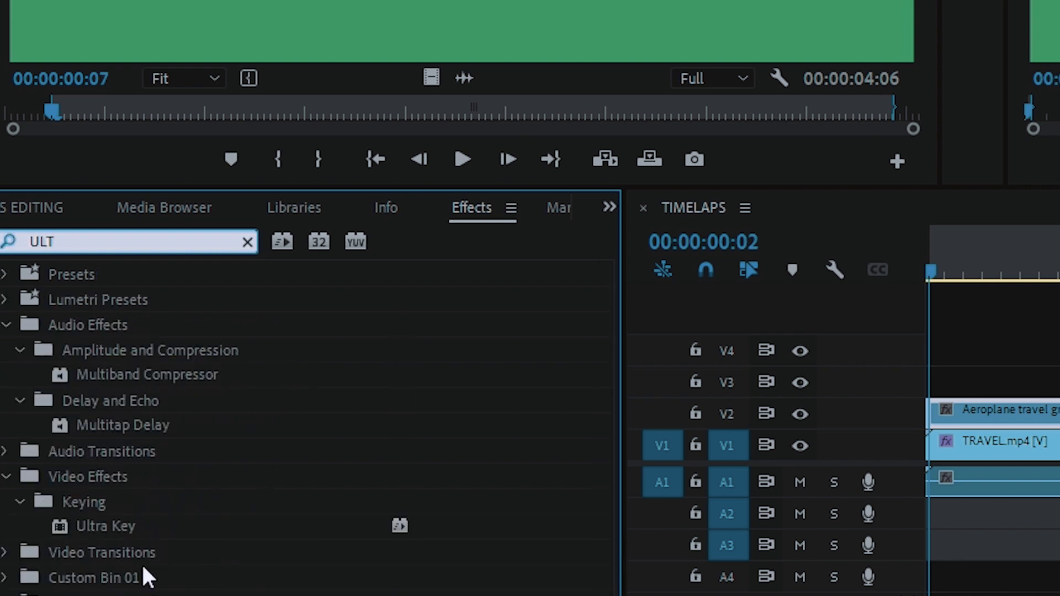
{"action": "left_click_drag", "start_coordinate": [95, 529], "coordinate": [1027, 416]}
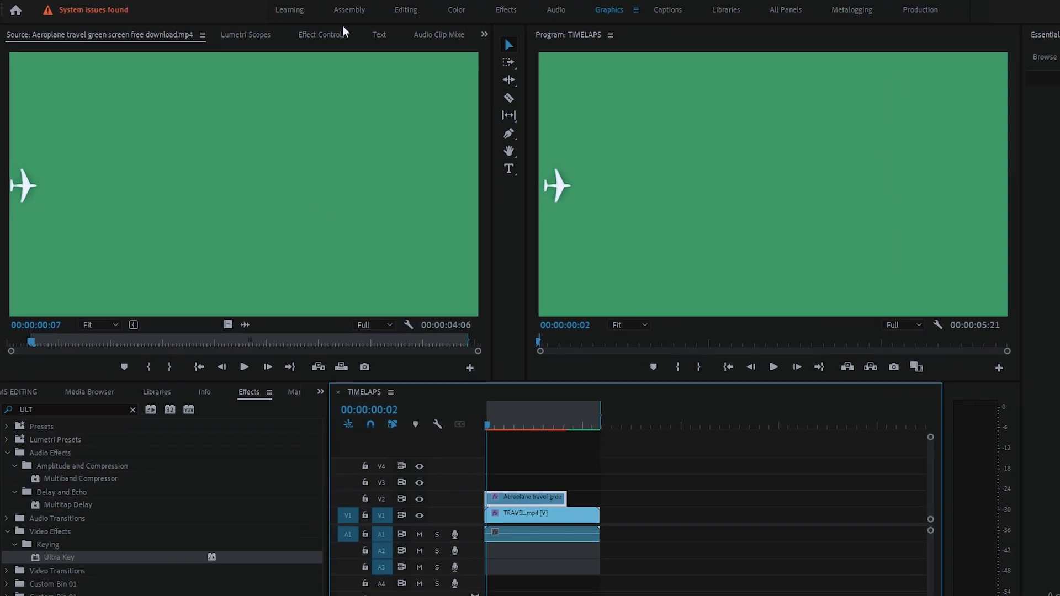
Sample the aeroplane clip's green background as the Ultra Key key color and return the playhead to 00:00:00:00
{"action": "left_click", "coordinate": [323, 33]}
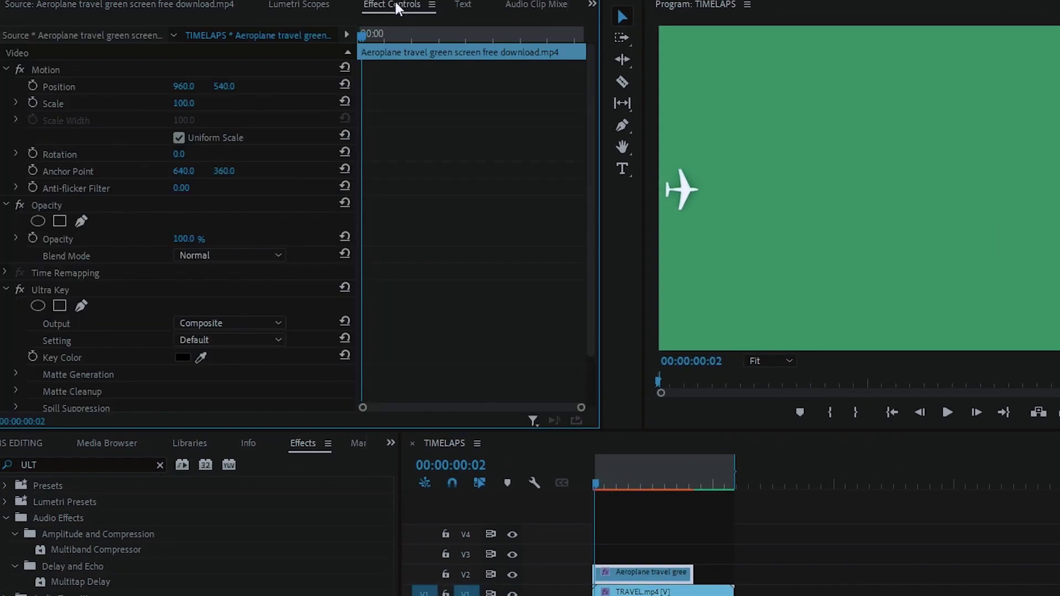
{"action": "left_click", "coordinate": [201, 356]}
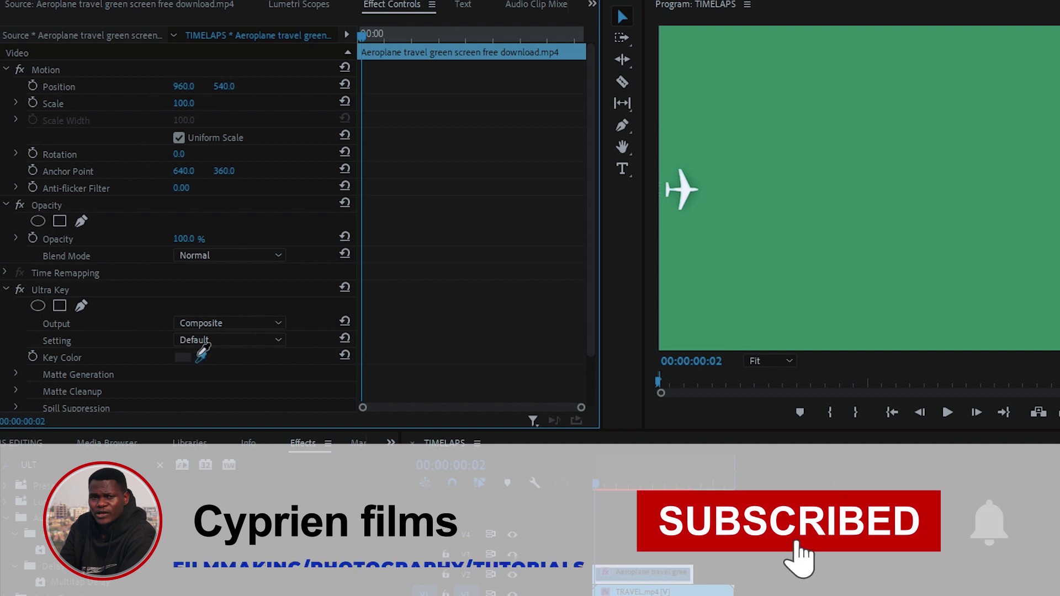
{"action": "left_click", "coordinate": [947, 100]}
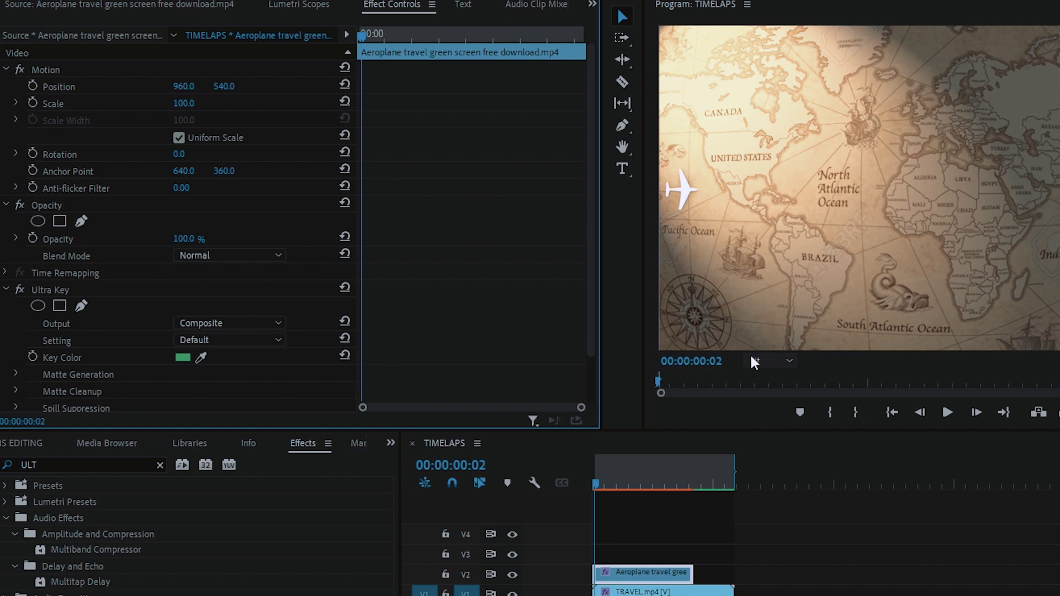
{"action": "left_click", "coordinate": [672, 572]}
{"action": "left_click_drag", "start_coordinate": [644, 482], "coordinate": [593, 518]}
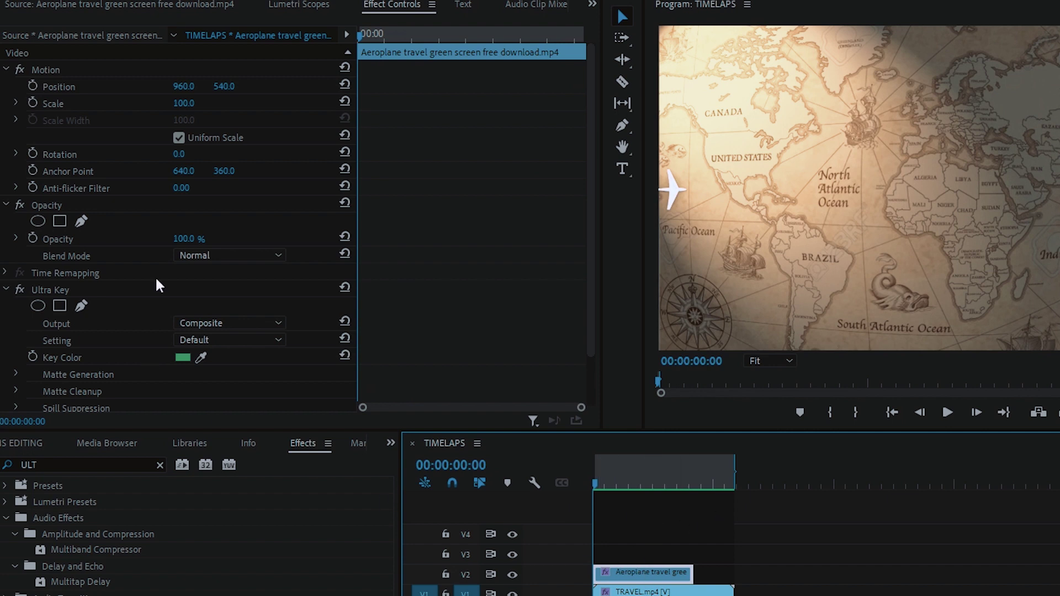
Set the aeroplane clip's scale to 82, find the Crop effect by searching for CROP, and apply it to that clip
{"action": "mouse_move", "coordinate": [188, 108]}
{"action": "left_mouse_down"}
{"action": "mouse_move", "coordinate": [178, 108]}
{"action": "mouse_move", "coordinate": [196, 107]}
{"action": "left_mouse_up"}
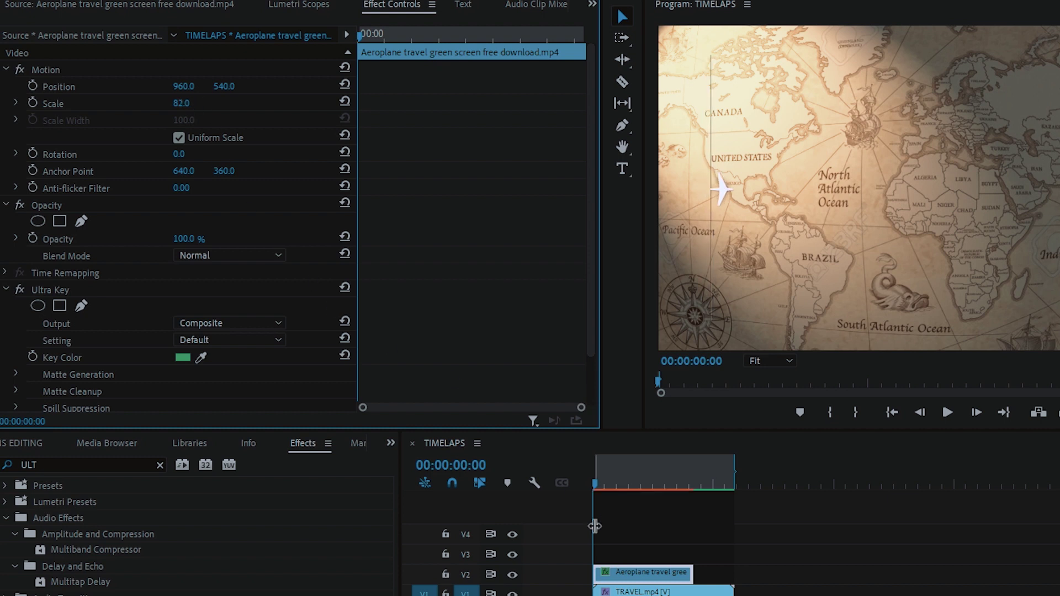
{"action": "left_click", "coordinate": [645, 576]}
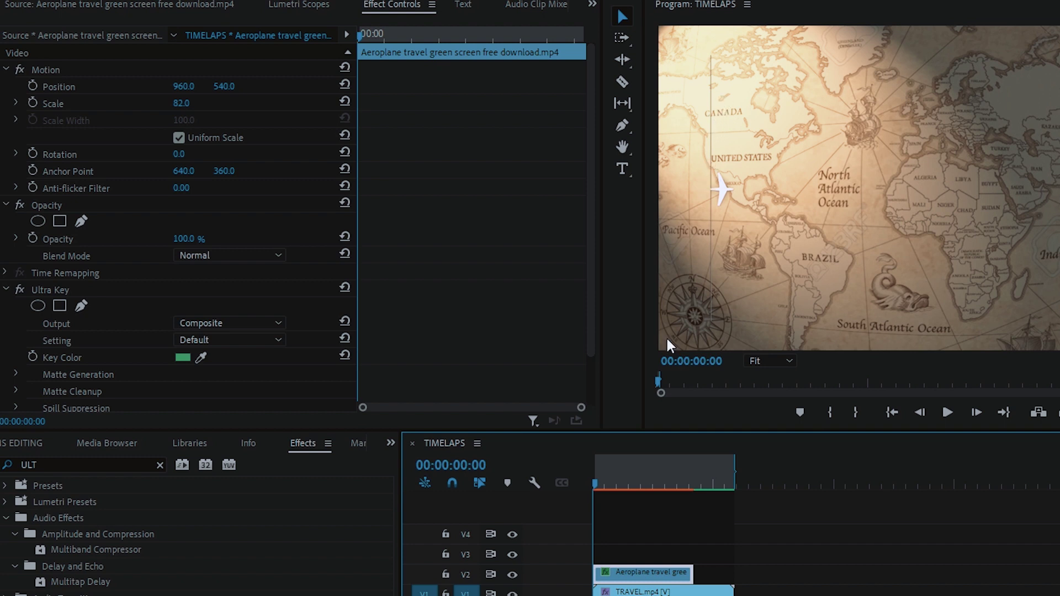
{"action": "left_click", "coordinate": [91, 465]}
{"action": "key", "text": "BackSpace"}
{"action": "type", "text": "CR"}
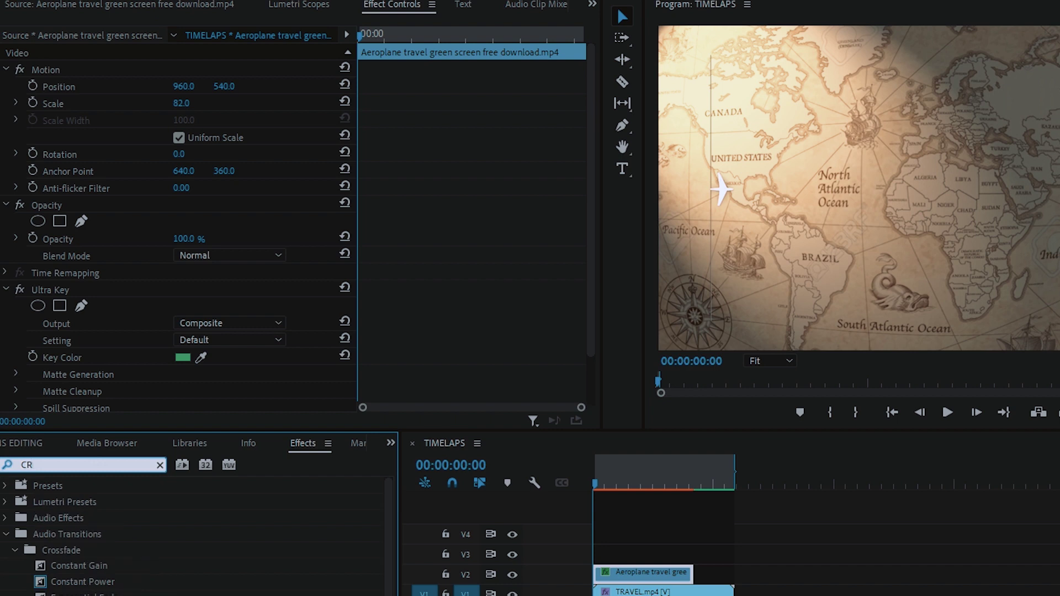
{"action": "type", "text": "OP"}
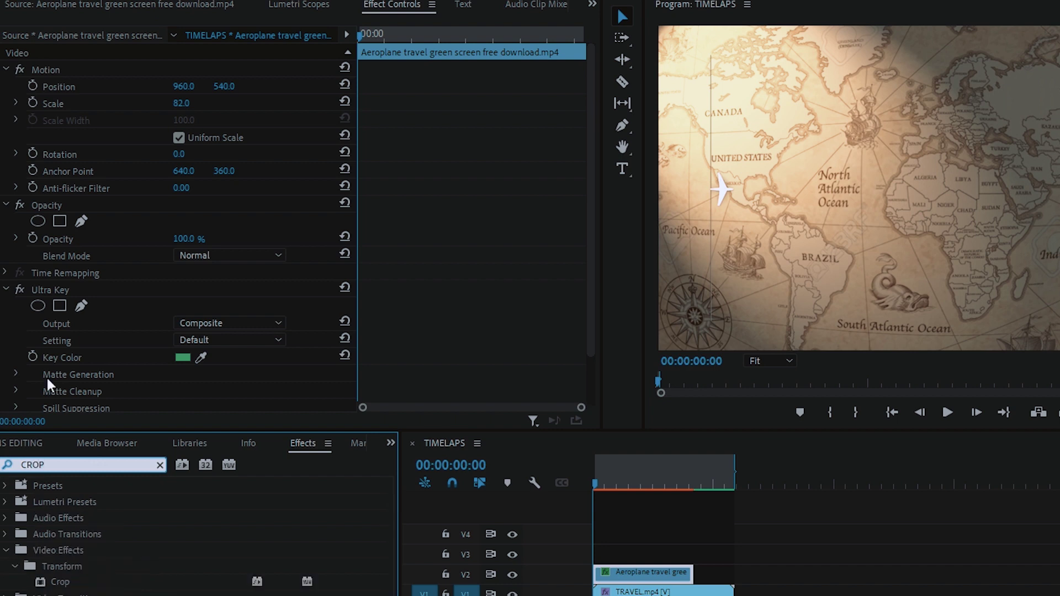
{"action": "left_click_drag", "start_coordinate": [65, 589], "coordinate": [818, 594]}
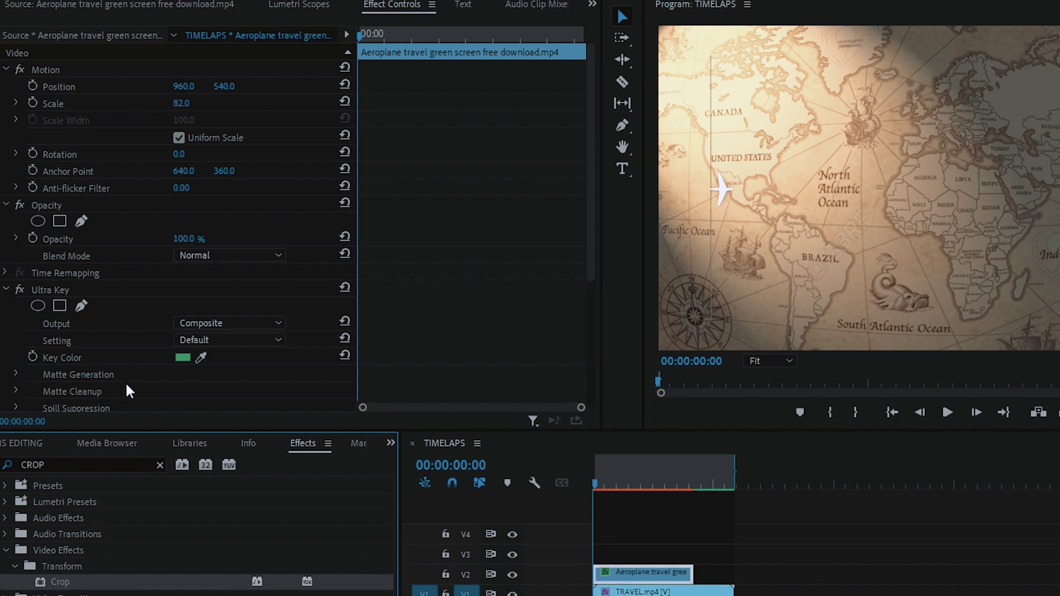
Set the left crop of the aeroplane clip's Crop effect to 0.2 %
{"action": "scroll", "coordinate": [126, 391], "scroll_direction": "down", "scroll_amount": 6}
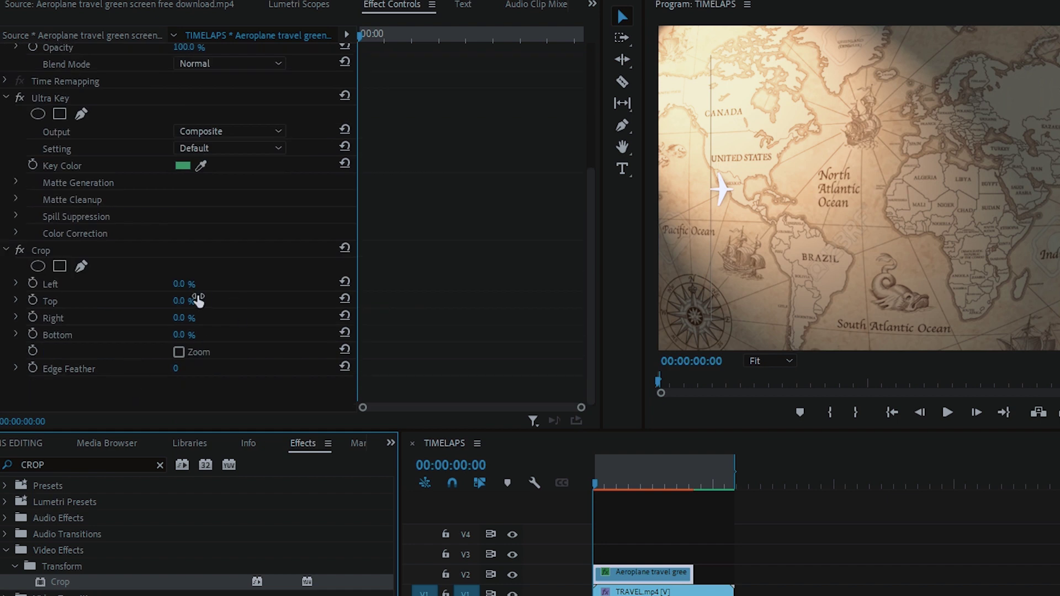
{"action": "left_click", "coordinate": [207, 283]}
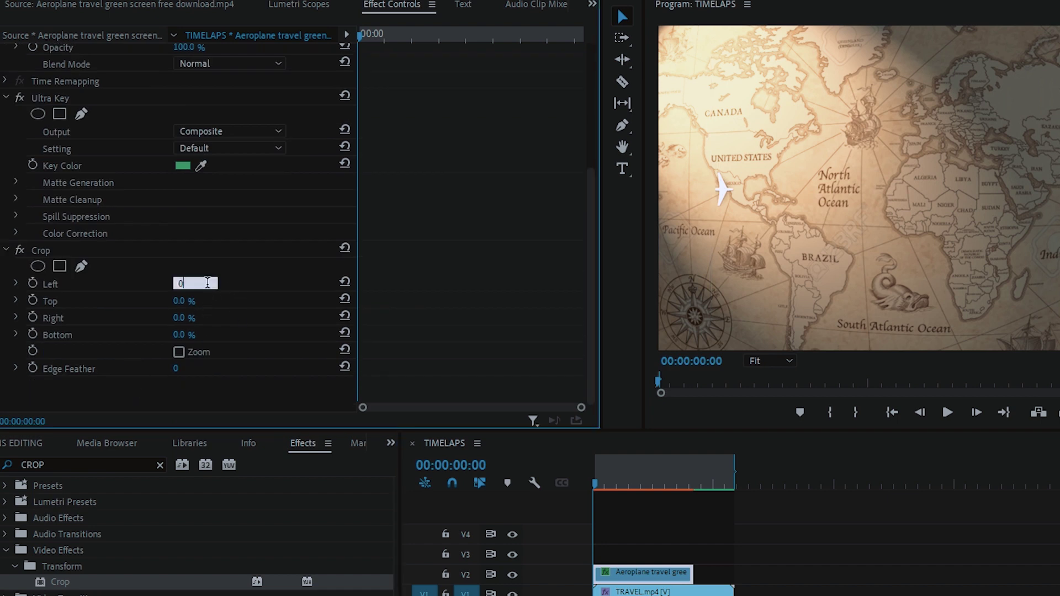
{"action": "type", "text": "0.2"}
{"action": "key", "text": "Return"}
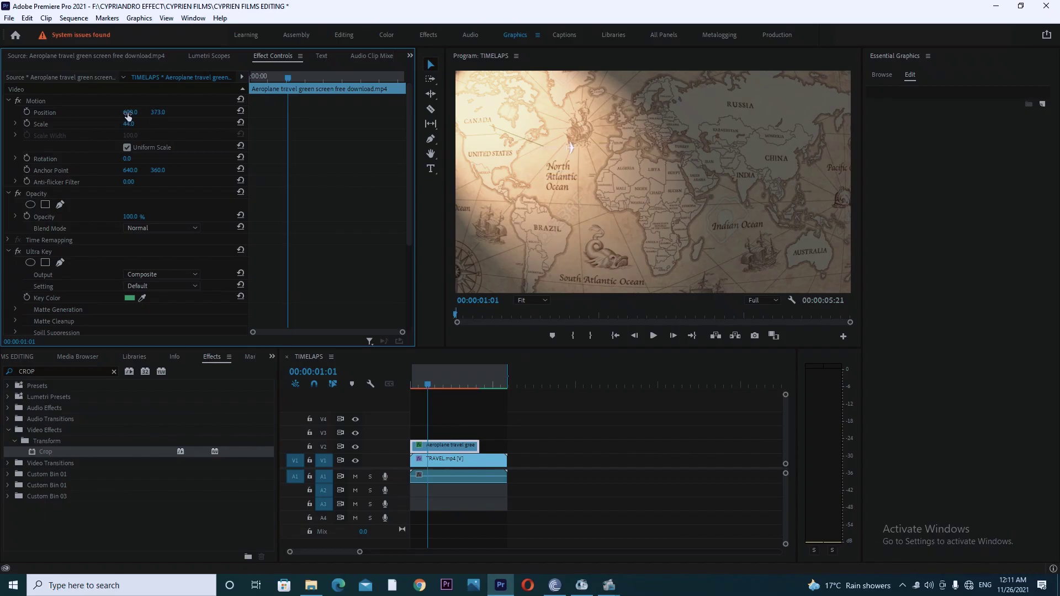
Lengthen the aeroplane clip on V2 with the Rate Stretch Tool until it ends past TRAVEL.mp4, and play the sequence from the start
{"action": "key", "text": "space"}
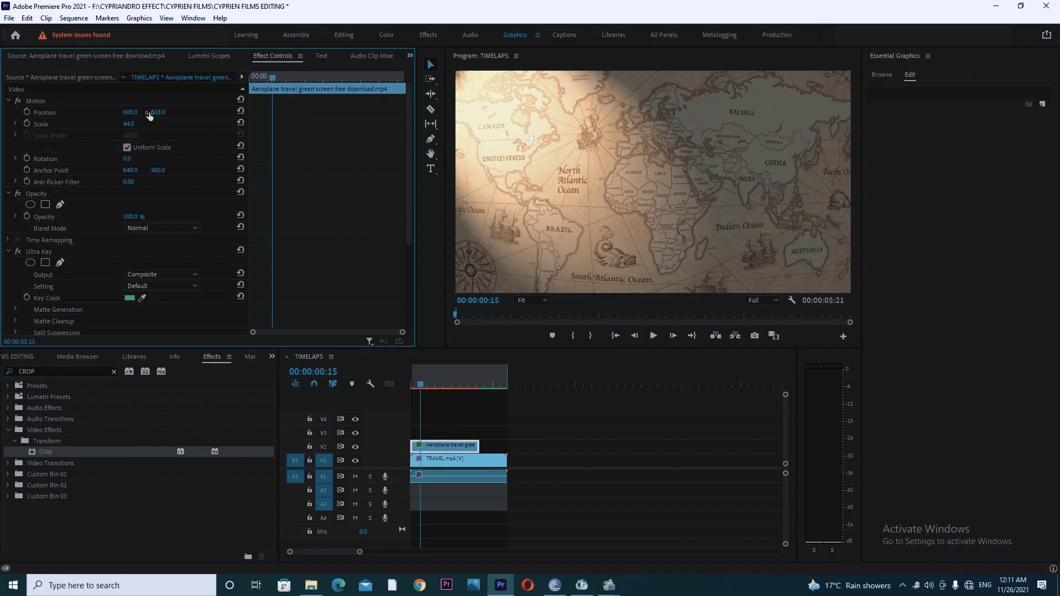
{"action": "left_click", "coordinate": [431, 94]}
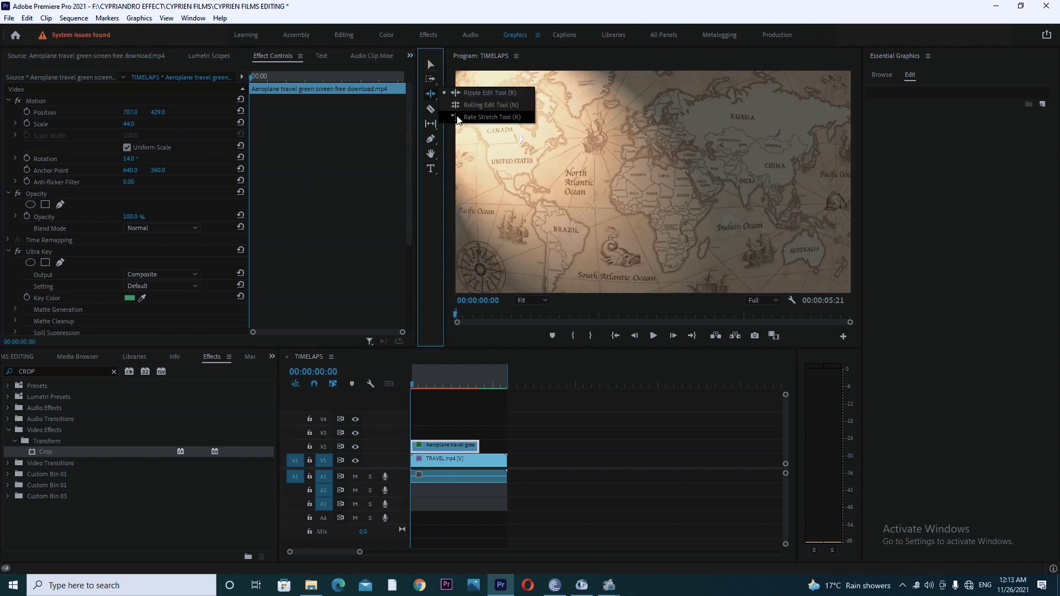
{"action": "left_click", "coordinate": [475, 118]}
{"action": "left_click", "coordinate": [502, 461]}
{"action": "key", "text": "space"}
{"action": "left_click_drag", "start_coordinate": [496, 446], "coordinate": [524, 446]}
{"action": "left_click", "coordinate": [411, 385]}
{"action": "key", "text": "space"}
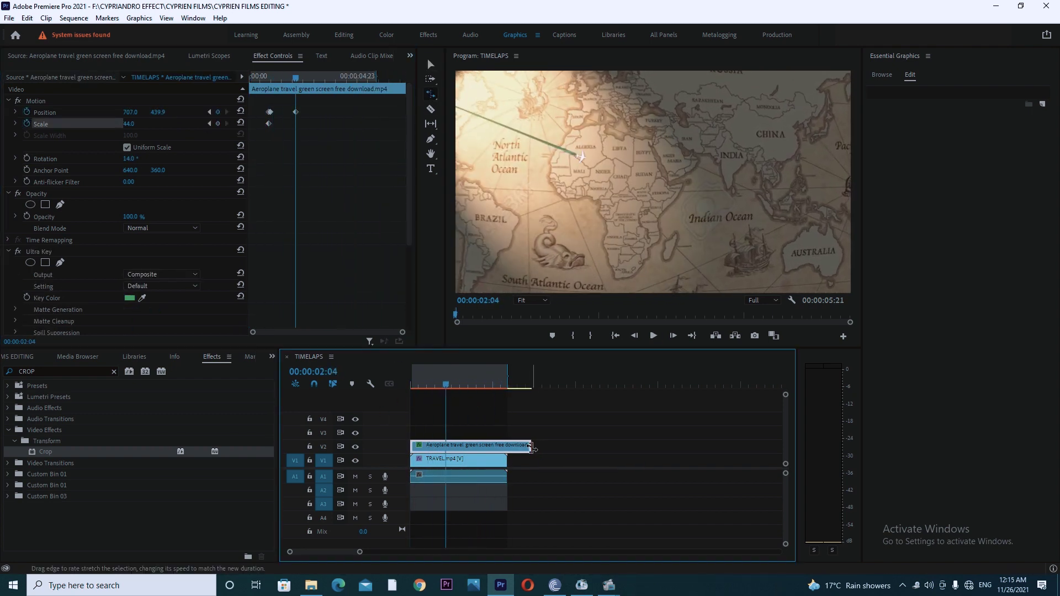